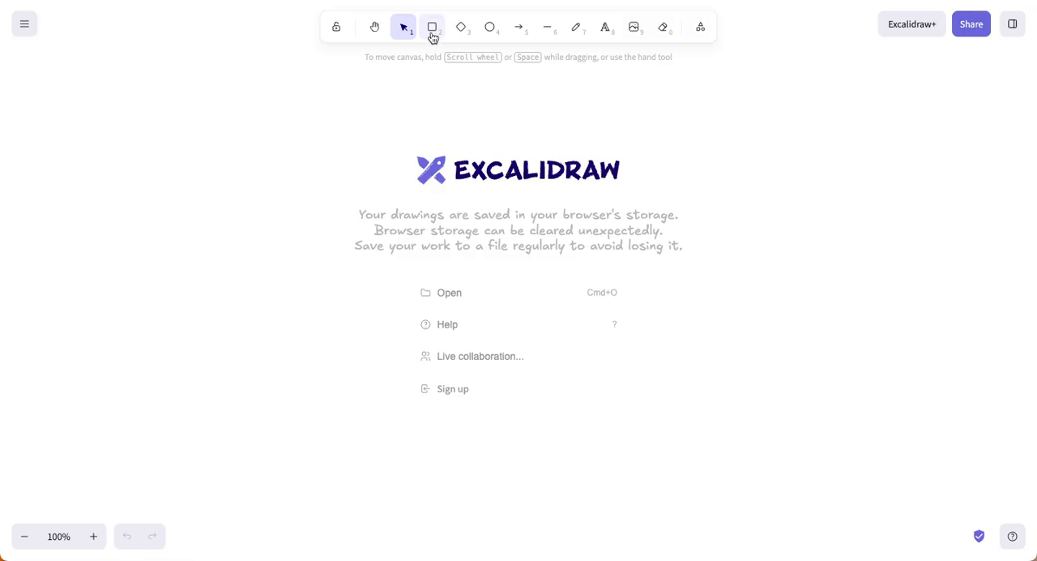
Step: Draw a large rounded rectangle as the first screen frame and shift it toward the left side of the canvas
{"action": "left_click", "coordinate": [433, 28]}
{"action": "mouse_move", "coordinate": [303, 147]}
{"action": "left_mouse_down"}
{"action": "mouse_move", "coordinate": [349, 209]}
{"action": "mouse_move", "coordinate": [631, 389]}
{"action": "left_mouse_up"}
{"action": "left_click_drag", "start_coordinate": [484, 237], "coordinate": [419, 234]}
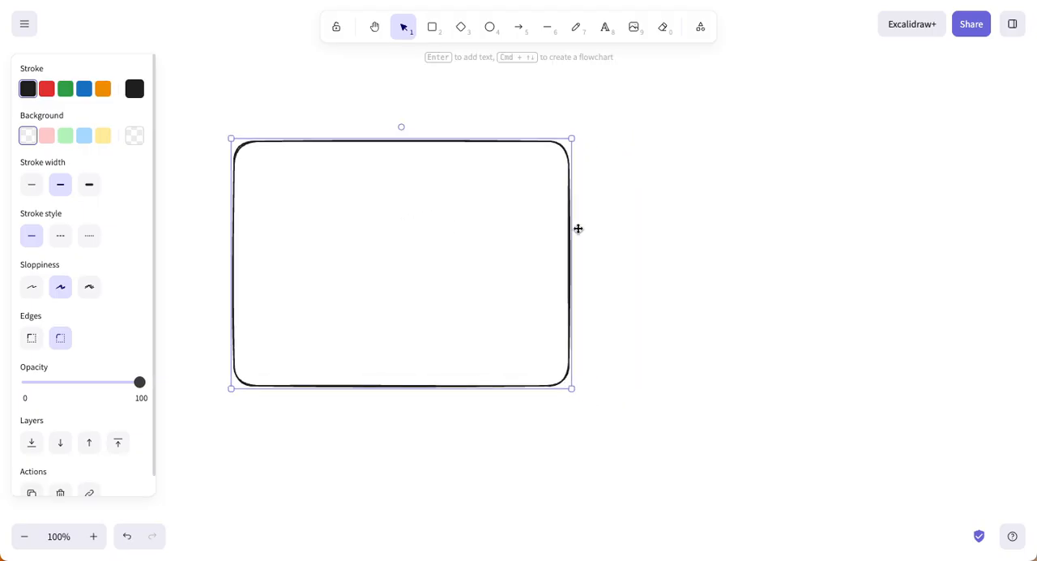
{"action": "left_click", "coordinate": [669, 231]}
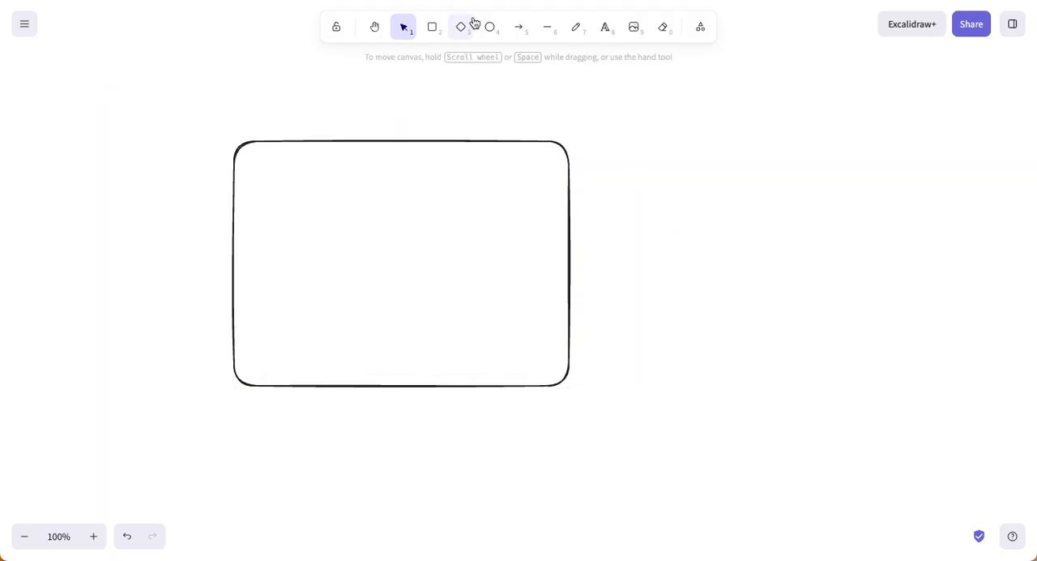
Step: Add the text label "Start Screen" centred above the frame
{"action": "left_click", "coordinate": [607, 28]}
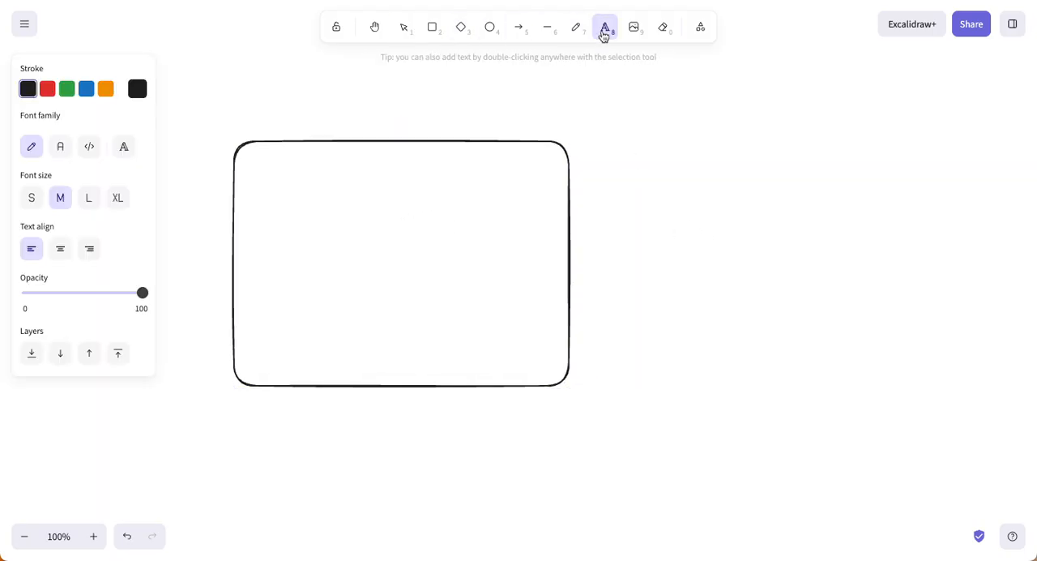
{"action": "left_click", "coordinate": [335, 113]}
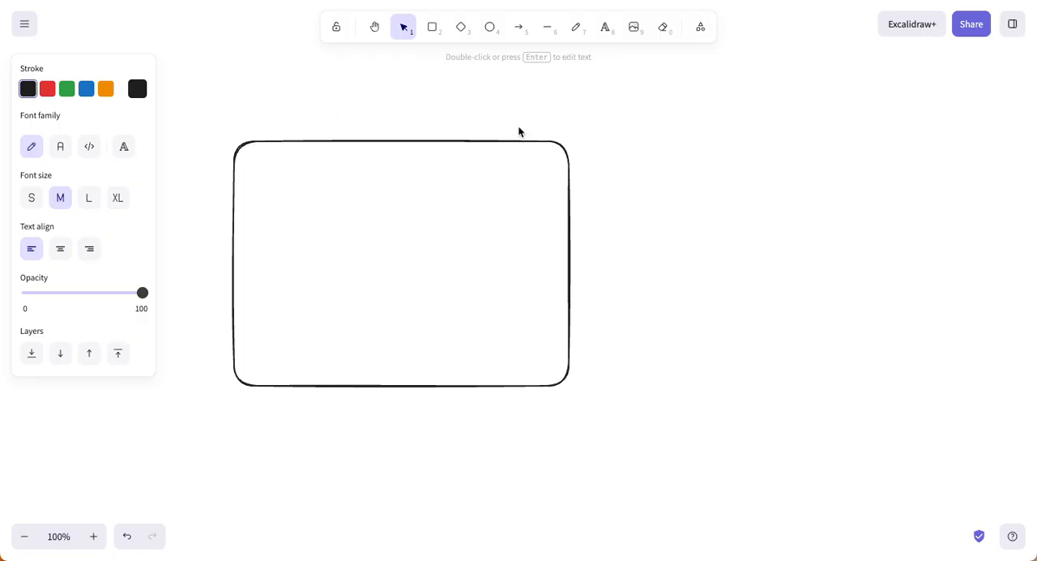
{"action": "type", "text": "Start Screen"}
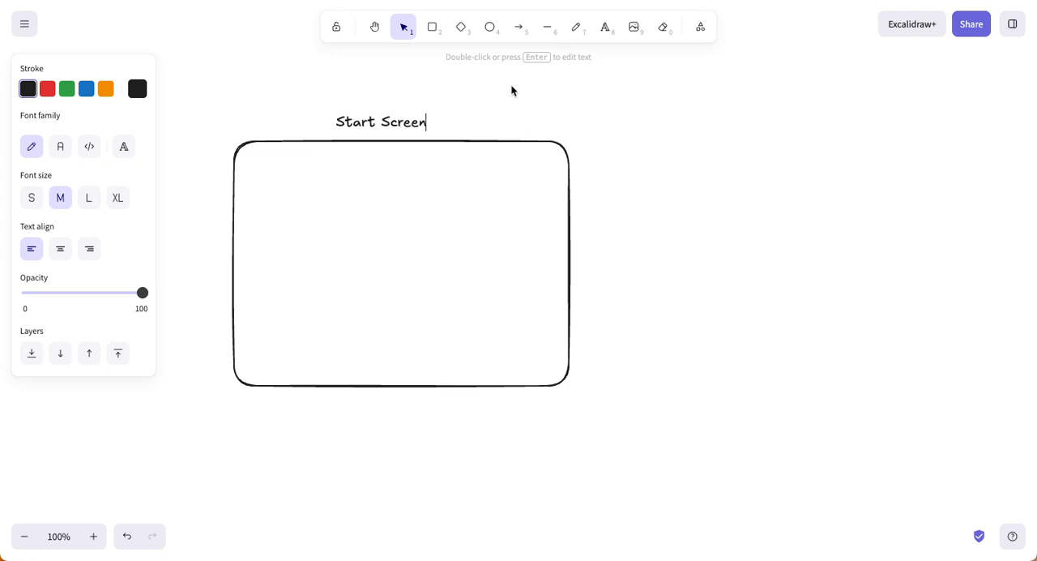
{"action": "left_click", "coordinate": [618, 133]}
{"action": "left_click_drag", "start_coordinate": [378, 123], "coordinate": [394, 121]}
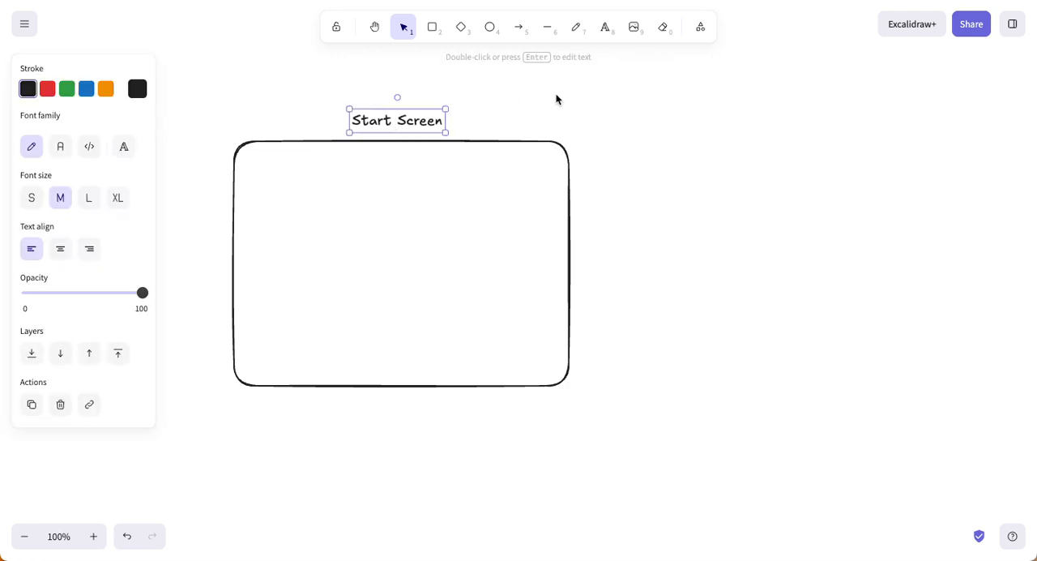
{"action": "left_click", "coordinate": [555, 96]}
Step: Draw a small button rectangle in the lower half of the frame, label it "Start" and centre it horizontally
{"action": "left_click", "coordinate": [436, 30]}
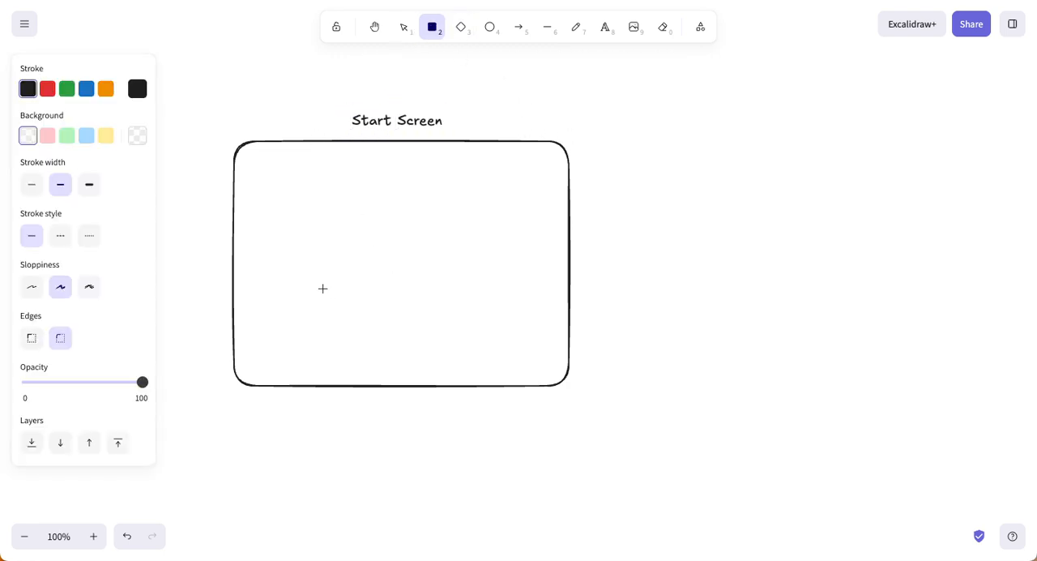
{"action": "left_click_drag", "start_coordinate": [309, 279], "coordinate": [458, 317]}
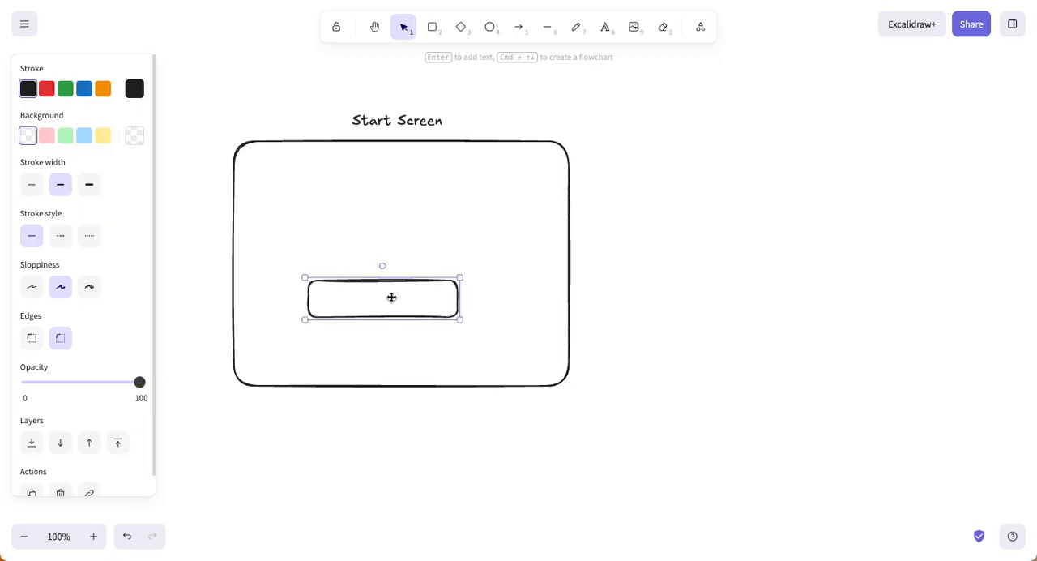
{"action": "double_click", "coordinate": [377, 297]}
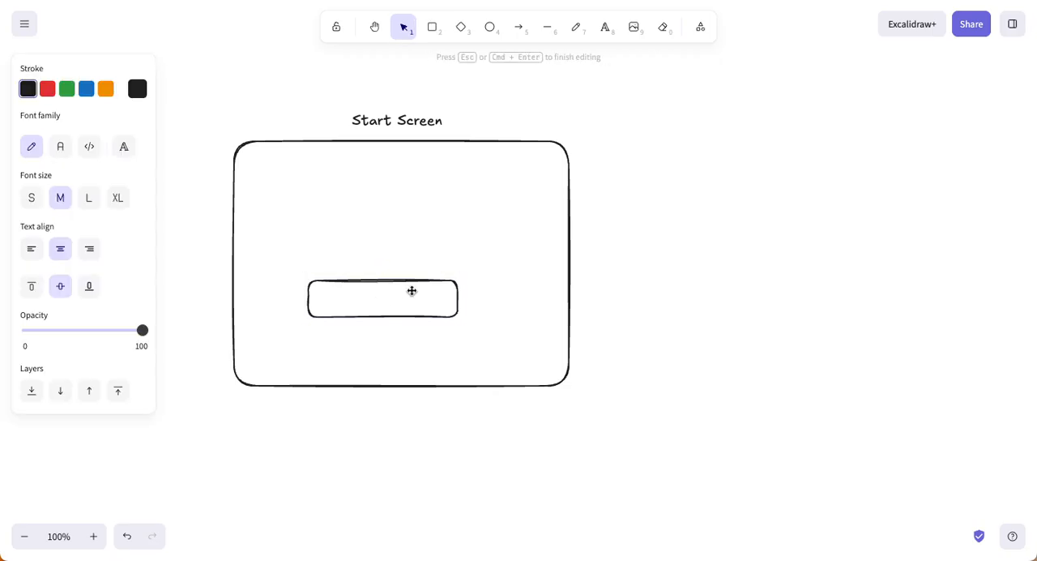
{"action": "type", "text": "Start"}
{"action": "left_click", "coordinate": [523, 297]}
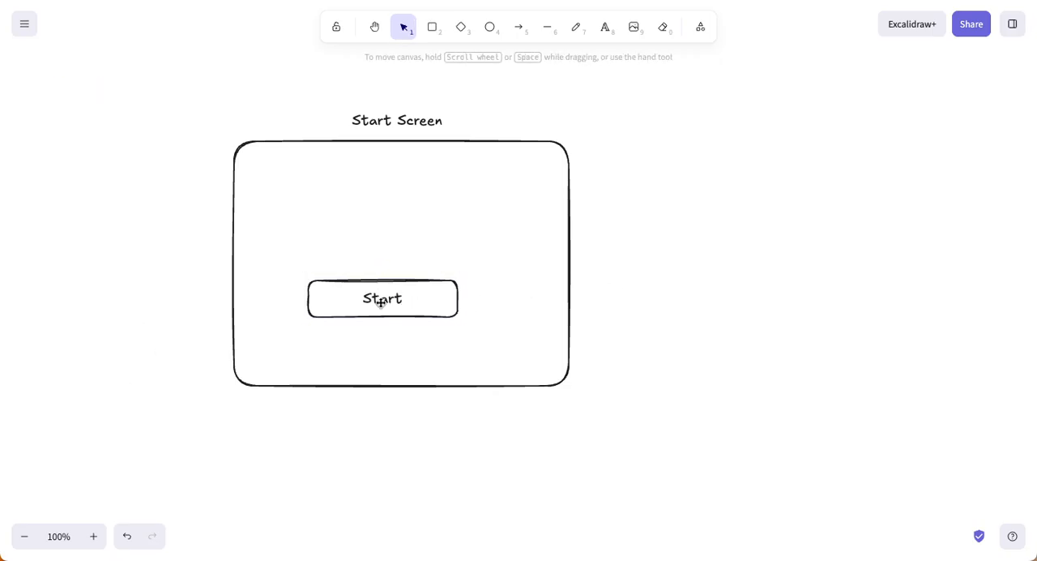
{"action": "left_click_drag", "start_coordinate": [388, 277], "coordinate": [396, 281]}
Step: Copy the "Start Screen" label and paste the copy inside the frame above the Start button
{"action": "left_click", "coordinate": [402, 119]}
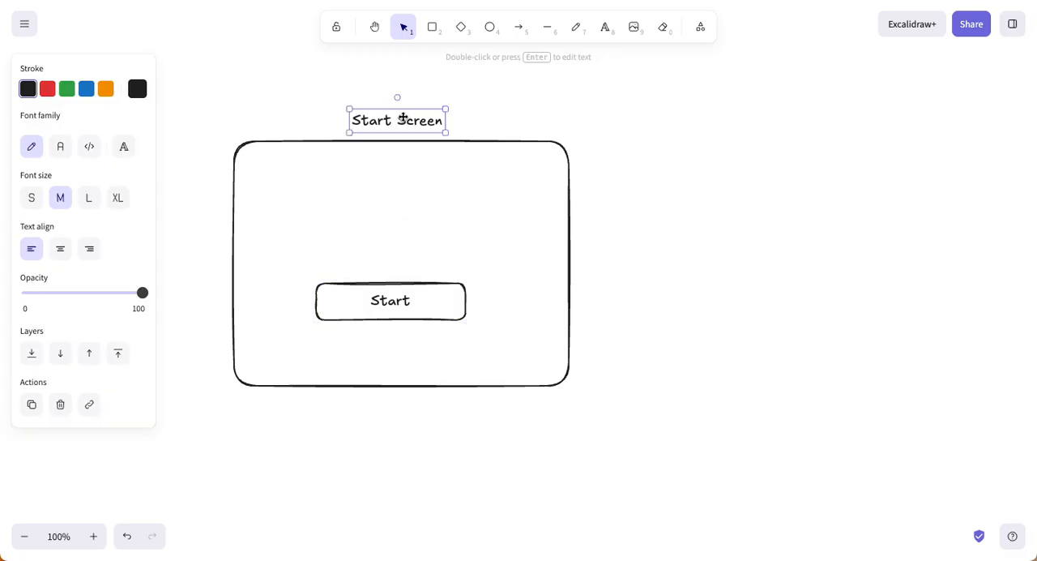
{"action": "right_click", "coordinate": [402, 119]}
{"action": "left_click", "coordinate": [429, 43]}
{"action": "right_click", "coordinate": [392, 217]}
{"action": "left_click", "coordinate": [438, 233]}
{"action": "left_click_drag", "start_coordinate": [423, 224], "coordinate": [364, 195]}
{"action": "left_click_drag", "start_coordinate": [422, 213], "coordinate": [456, 217]}
Step: Try the large and extra-large font sizes on the copied label, ending back on medium
{"action": "left_click", "coordinate": [62, 201]}
{"action": "left_click", "coordinate": [87, 201]}
{"action": "left_click", "coordinate": [118, 202]}
{"action": "left_click", "coordinate": [91, 201]}
{"action": "left_click", "coordinate": [63, 200]}
Step: Position the copied label above the Start button and change its text to "My Story"
{"action": "left_click_drag", "start_coordinate": [411, 201], "coordinate": [425, 204]}
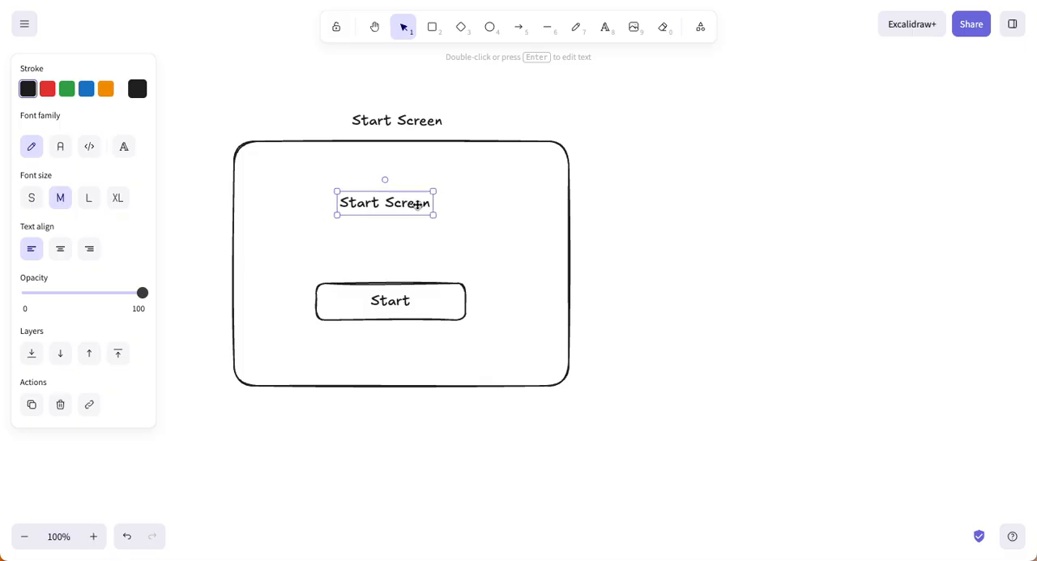
{"action": "left_click_drag", "start_coordinate": [416, 204], "coordinate": [419, 212]}
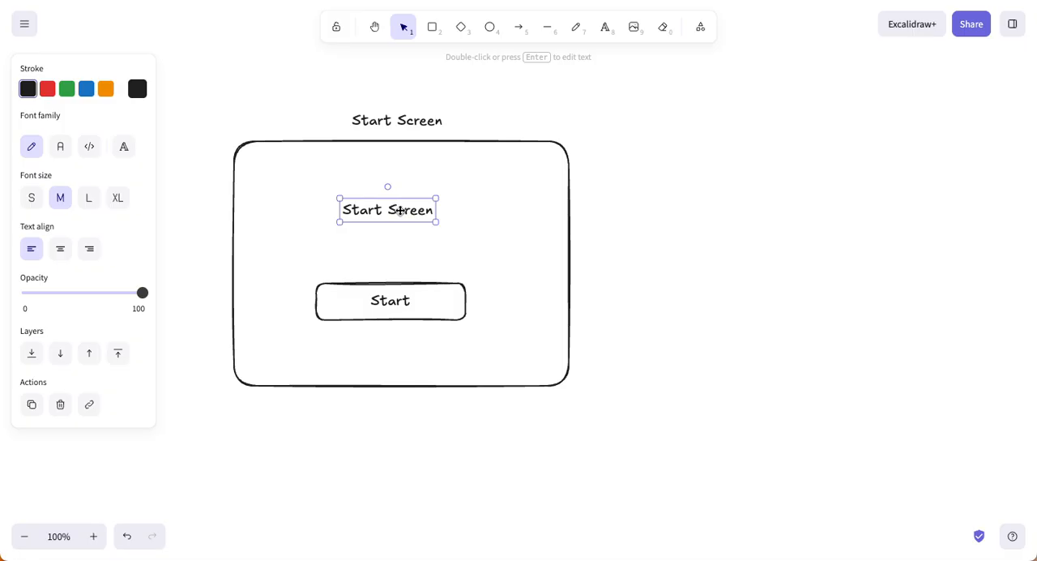
{"action": "double_click", "coordinate": [400, 211]}
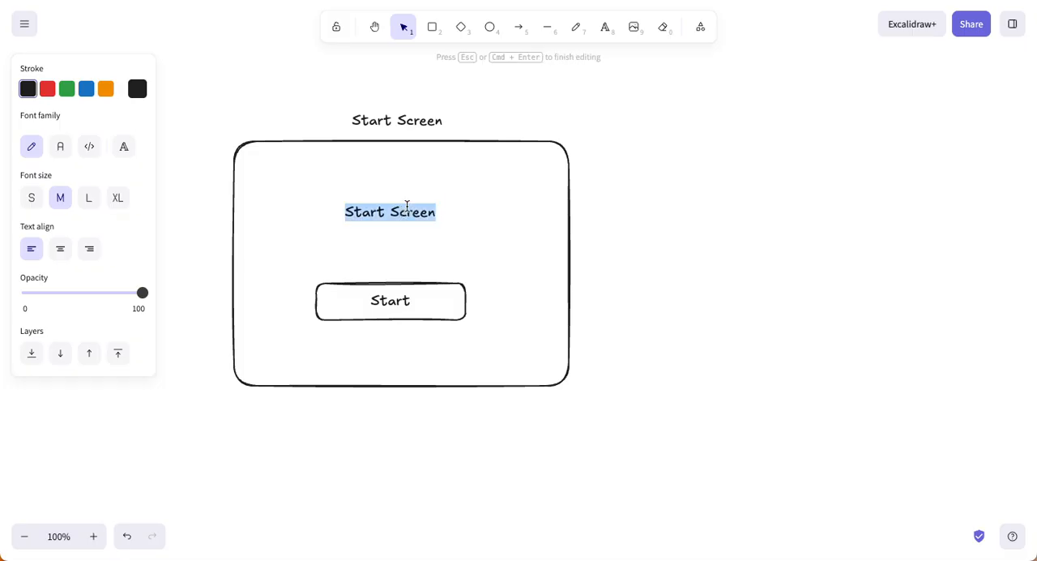
{"action": "type", "text": "My Story"}
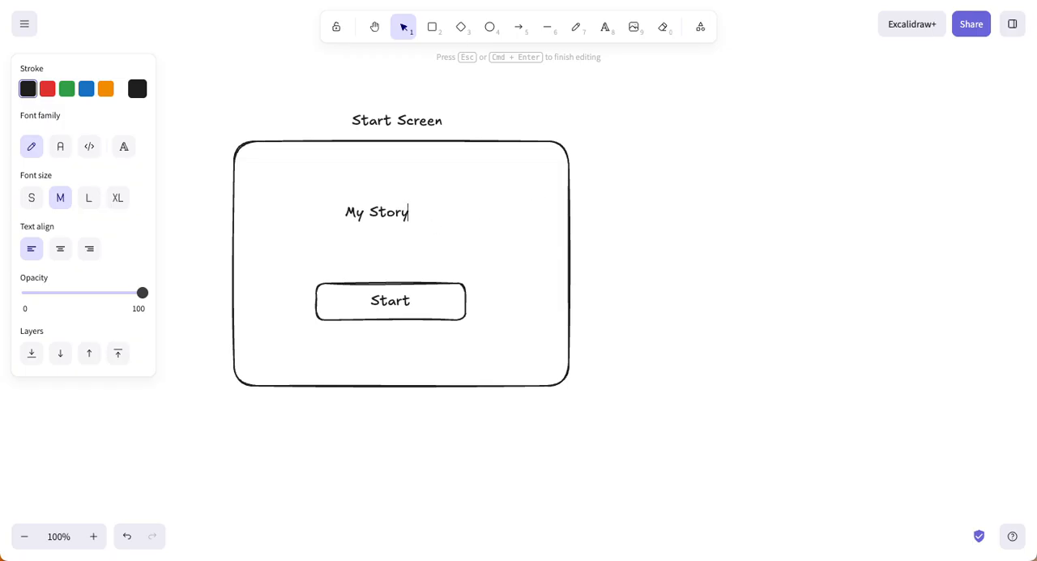
{"action": "key", "text": "Escape"}
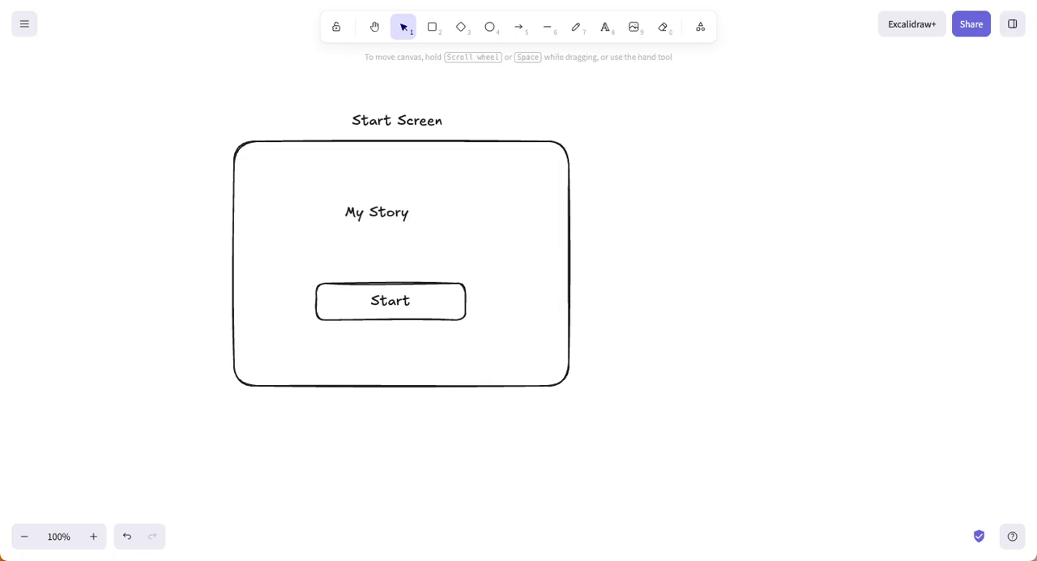
Step: Enlarge the "My Story" text so it reads as the title inside the frame
{"action": "left_click", "coordinate": [384, 217]}
{"action": "left_click_drag", "start_coordinate": [409, 221], "coordinate": [442, 240]}
{"action": "left_click", "coordinate": [663, 247]}
Step: Fill the Start button with the light blue background colour
{"action": "left_click", "coordinate": [467, 294]}
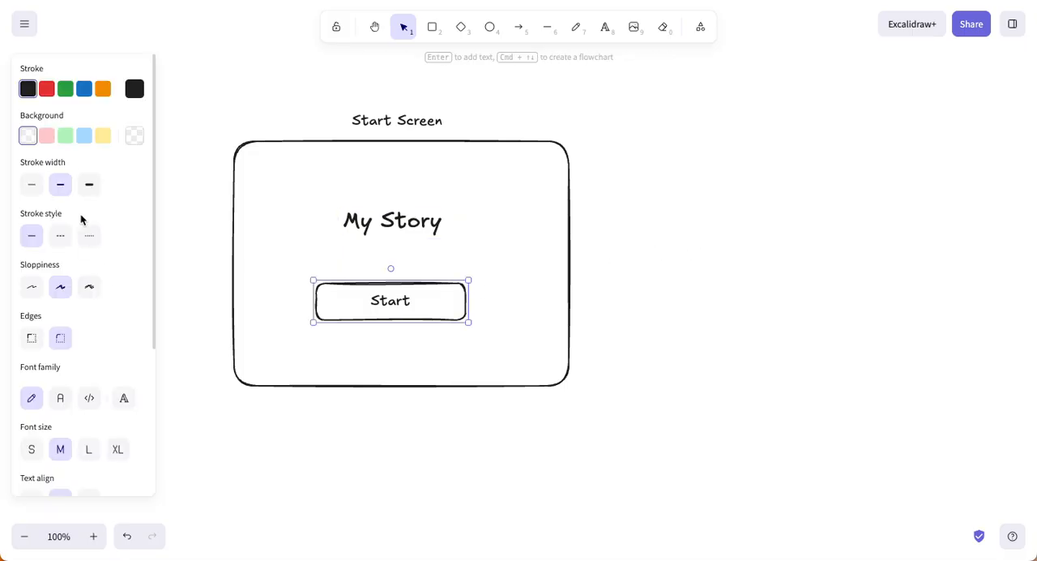
{"action": "left_click", "coordinate": [66, 140]}
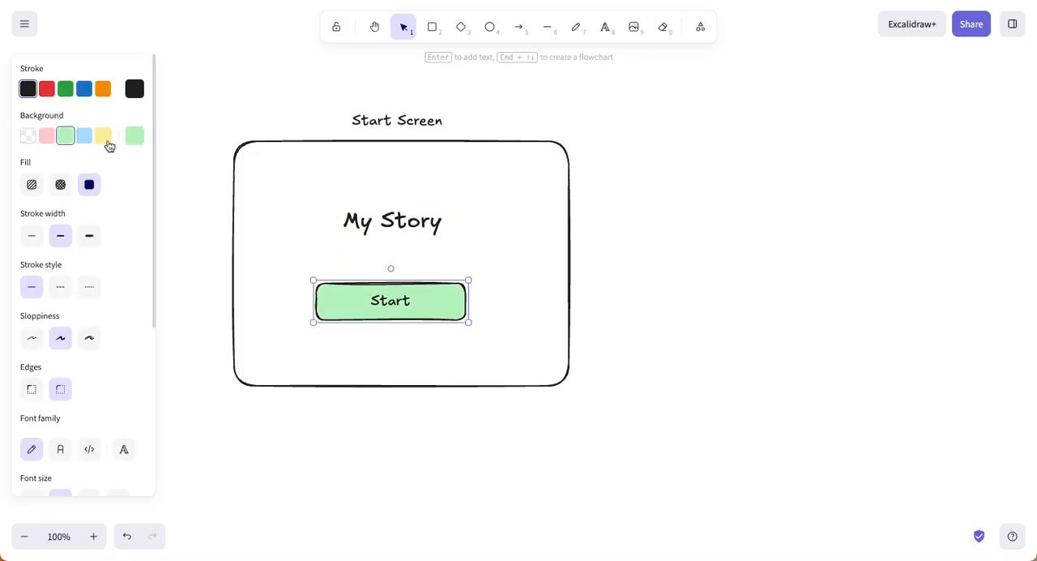
{"action": "left_click", "coordinate": [84, 139]}
{"action": "left_click", "coordinate": [661, 245]}
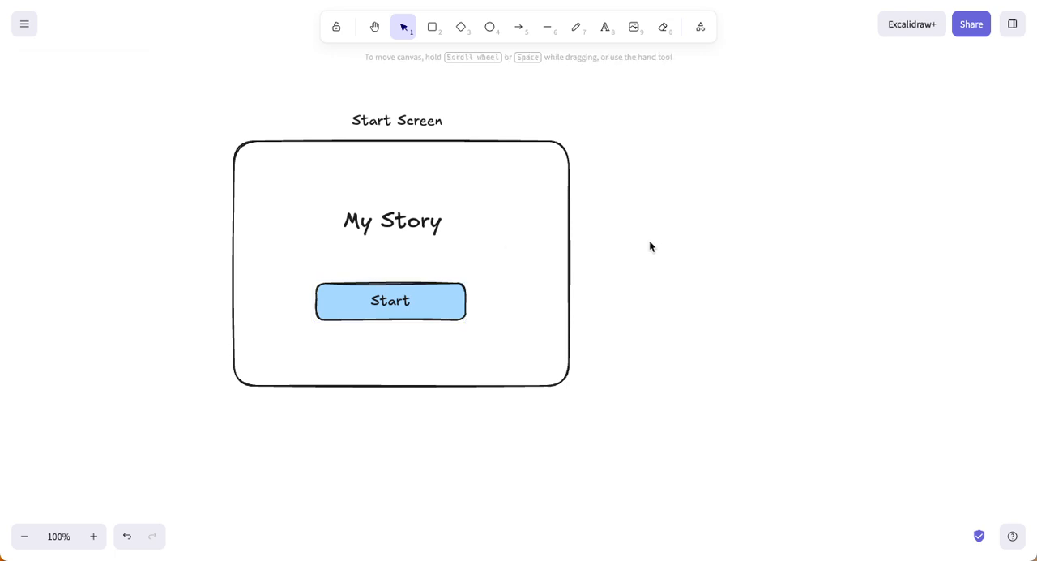
Step: Copy the empty screen frame and place the duplicate to the right of the first frame, level with it
{"action": "left_click", "coordinate": [569, 211]}
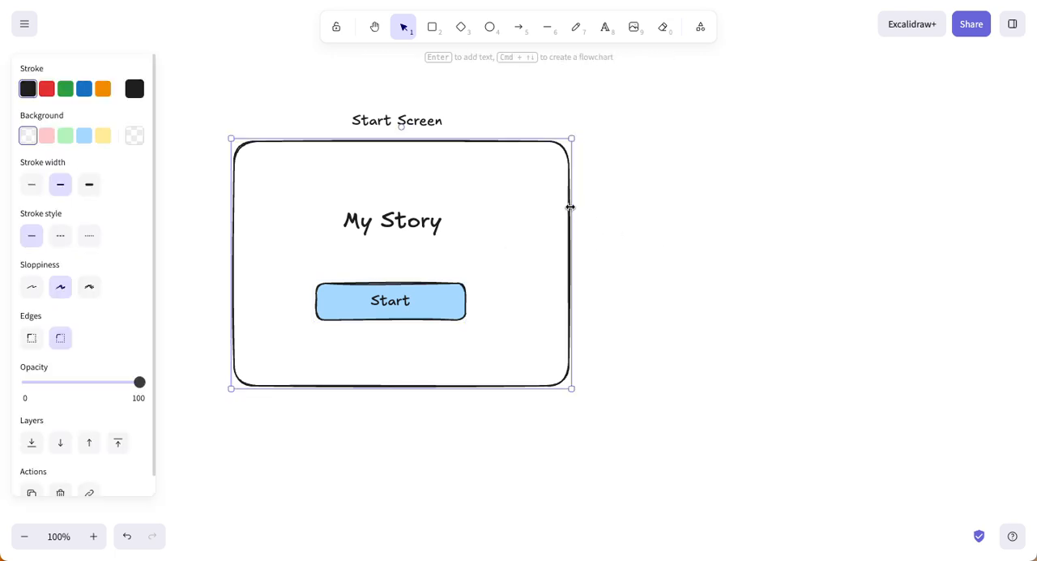
{"action": "right_click", "coordinate": [554, 207]}
{"action": "left_click", "coordinate": [425, 144]}
{"action": "left_click", "coordinate": [617, 166]}
{"action": "left_click", "coordinate": [568, 188]}
{"action": "right_click", "coordinate": [559, 181]}
{"action": "left_click", "coordinate": [613, 103]}
{"action": "right_click", "coordinate": [672, 227]}
{"action": "left_click", "coordinate": [679, 235]}
{"action": "left_click_drag", "start_coordinate": [606, 218], "coordinate": [705, 241]}
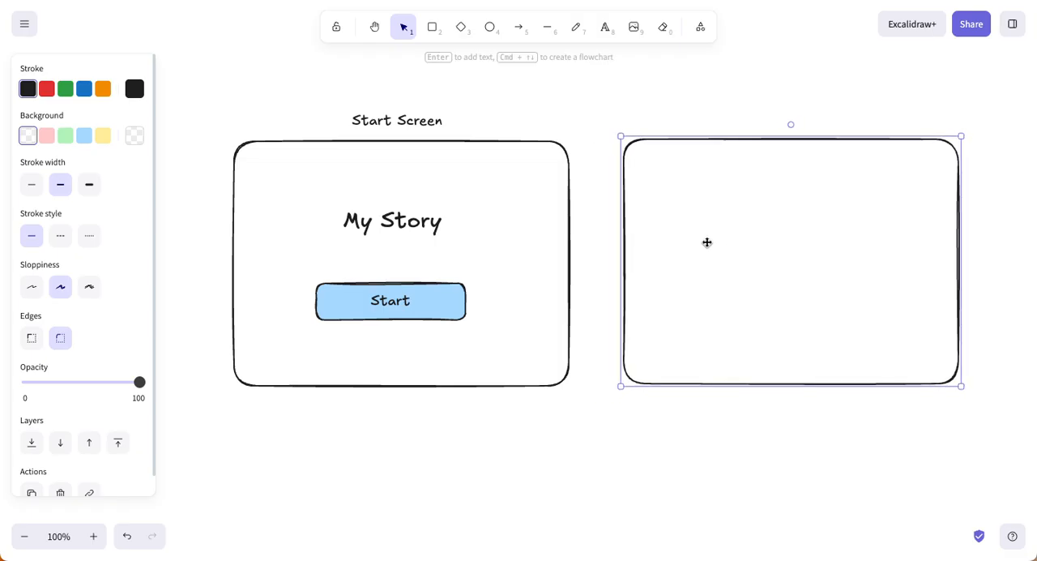
{"action": "left_click", "coordinate": [587, 122]}
Step: Duplicate the "Start Screen" label above the second frame and change the copy's text to "Scene 1"
{"action": "left_click", "coordinate": [399, 120]}
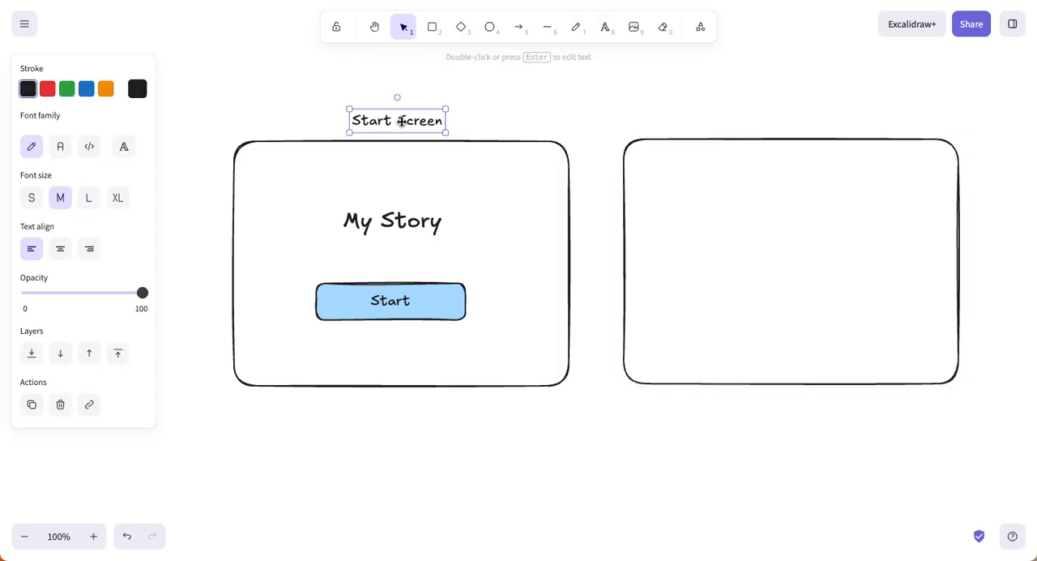
{"action": "left_click_drag", "start_coordinate": [401, 121], "coordinate": [796, 115], "text": "alt"}
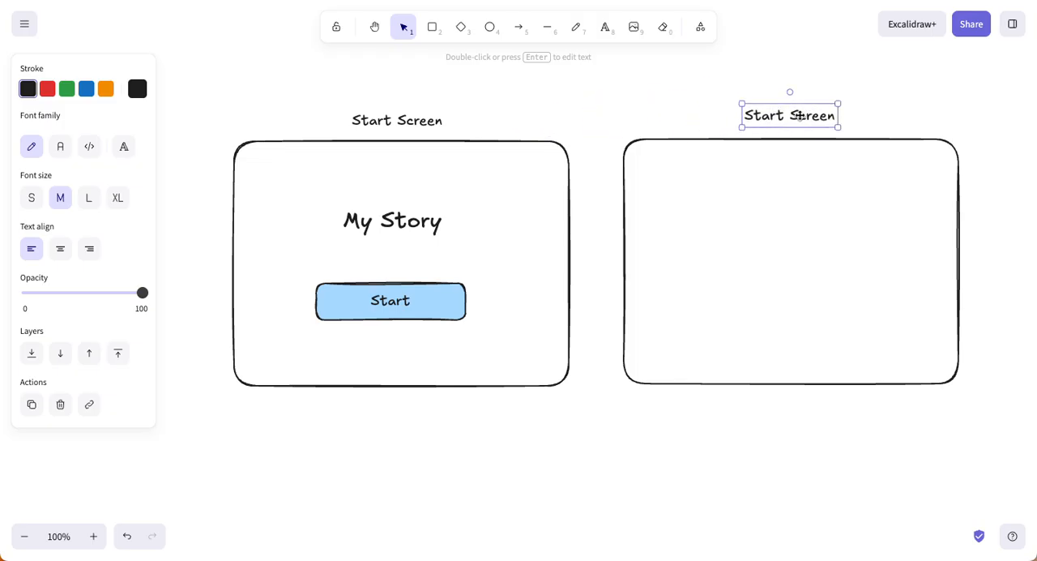
{"action": "double_click", "coordinate": [800, 118]}
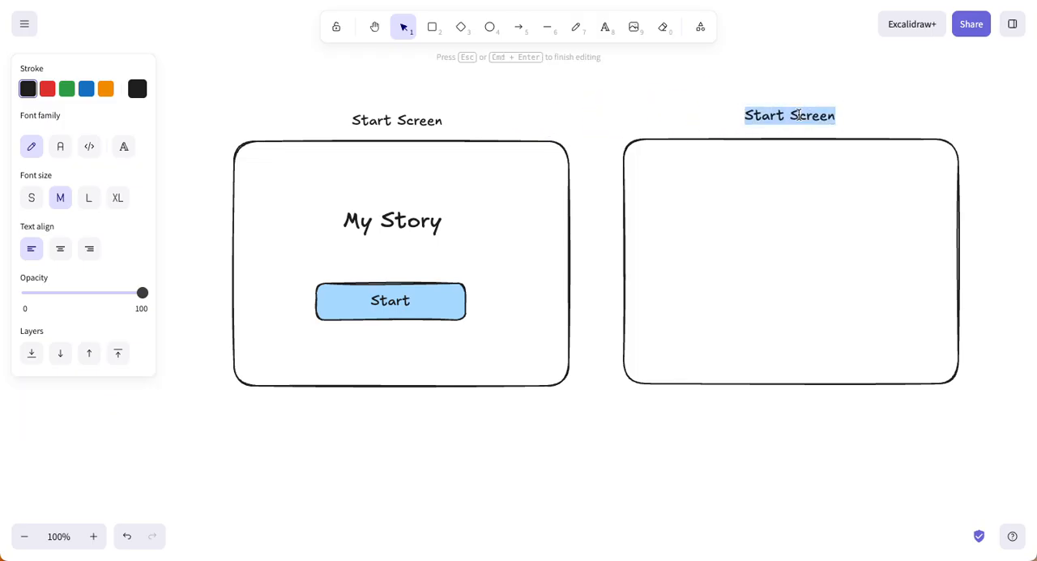
{"action": "type", "text": "Scene"}
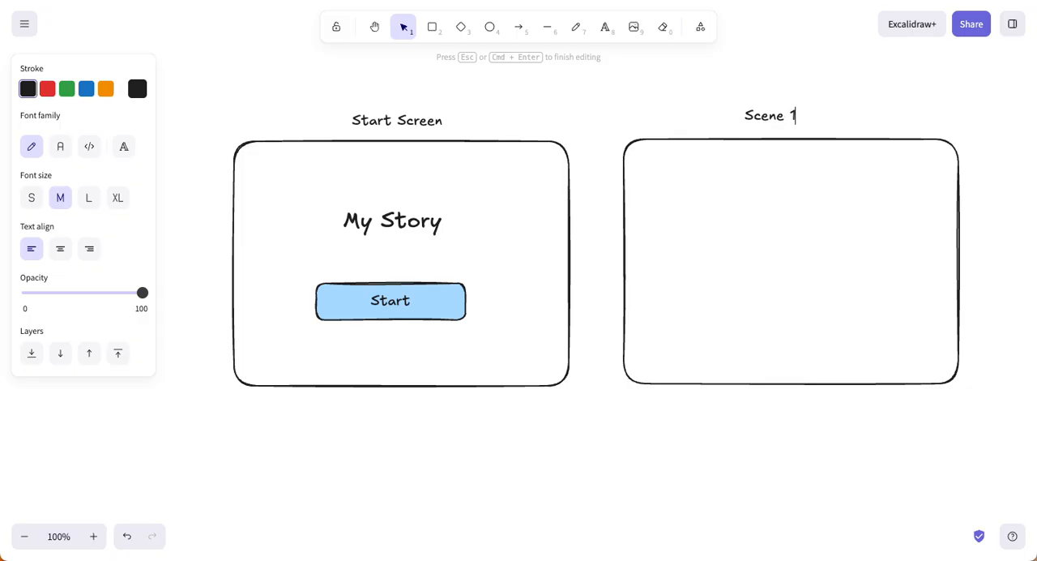
{"action": "type", "text": " 1"}
{"action": "left_click", "coordinate": [660, 116]}
Step: Draw an arrow from the Start Screen frame to the Scene 1 frame and give it a filled triangle arrowhead
{"action": "left_click", "coordinate": [519, 27]}
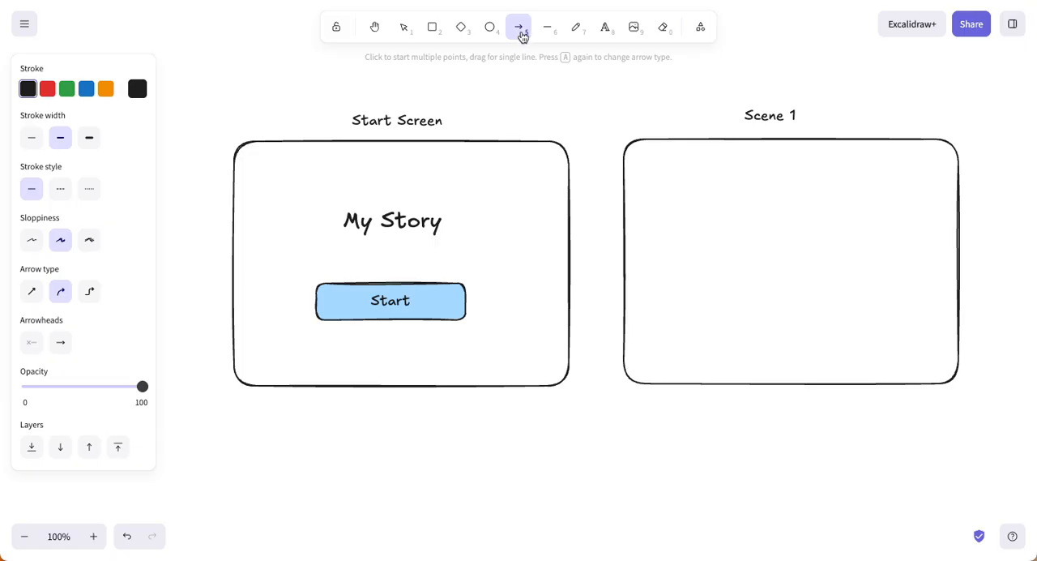
{"action": "left_click", "coordinate": [60, 343]}
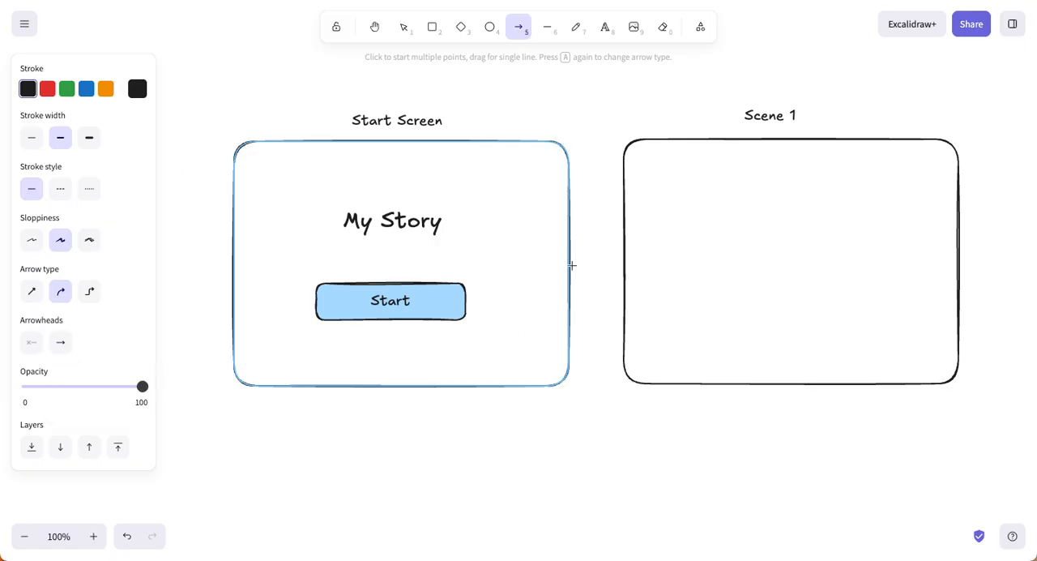
{"action": "left_click_drag", "start_coordinate": [569, 256], "coordinate": [625, 251]}
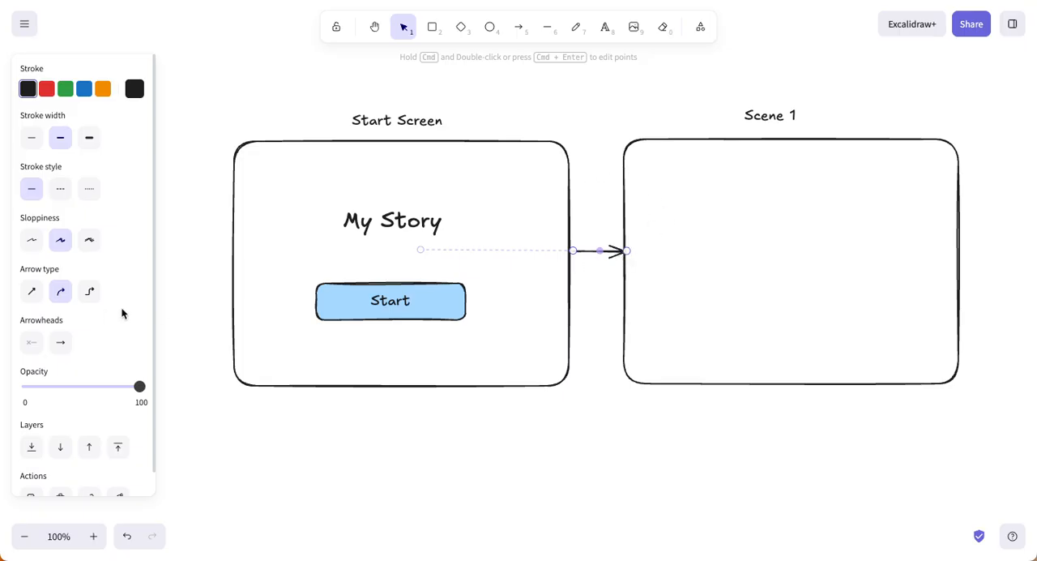
{"action": "left_click", "coordinate": [60, 342]}
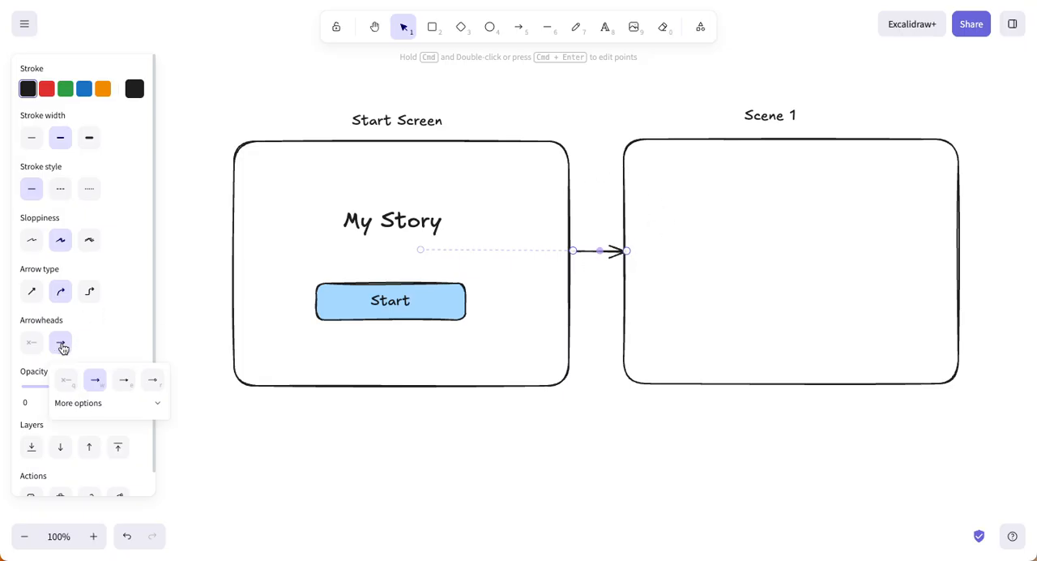
{"action": "left_click", "coordinate": [124, 379]}
{"action": "left_click", "coordinate": [677, 139]}
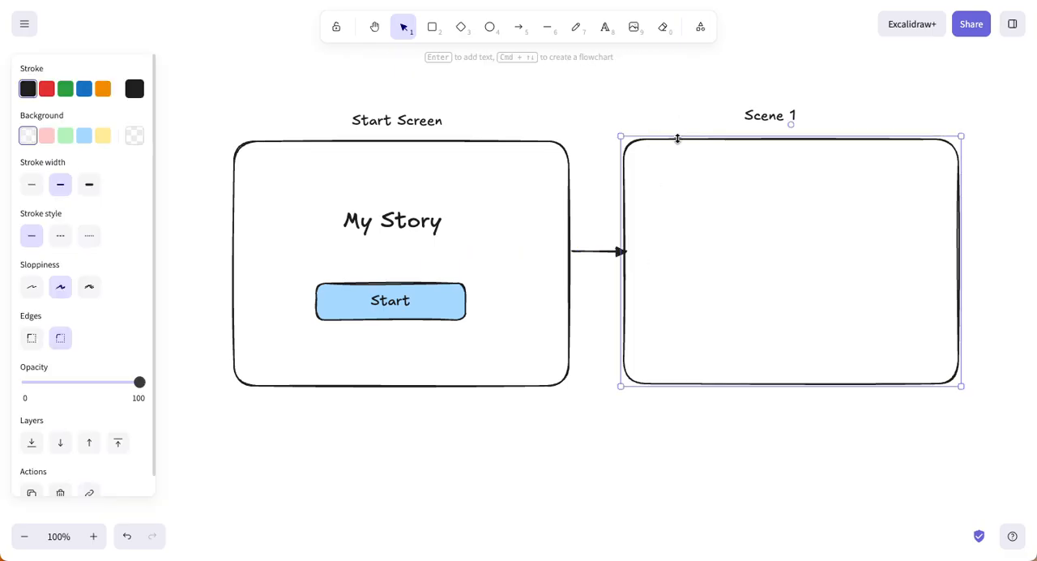
{"action": "left_click_drag", "start_coordinate": [694, 140], "coordinate": [722, 153]}
{"action": "key", "text": "ctrl+z"}
{"action": "left_click", "coordinate": [644, 119]}
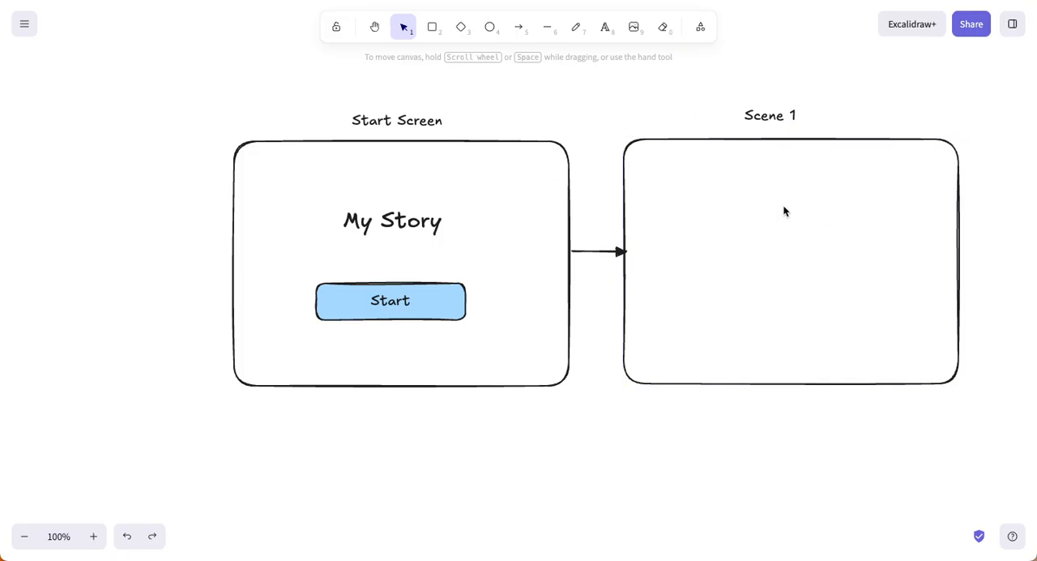
Step: Add text near the top of the Scene 1 frame reading "A treasure chest appears in the a room.", wrapped before "room."
{"action": "key", "text": "t"}
{"action": "left_click", "coordinate": [675, 192]}
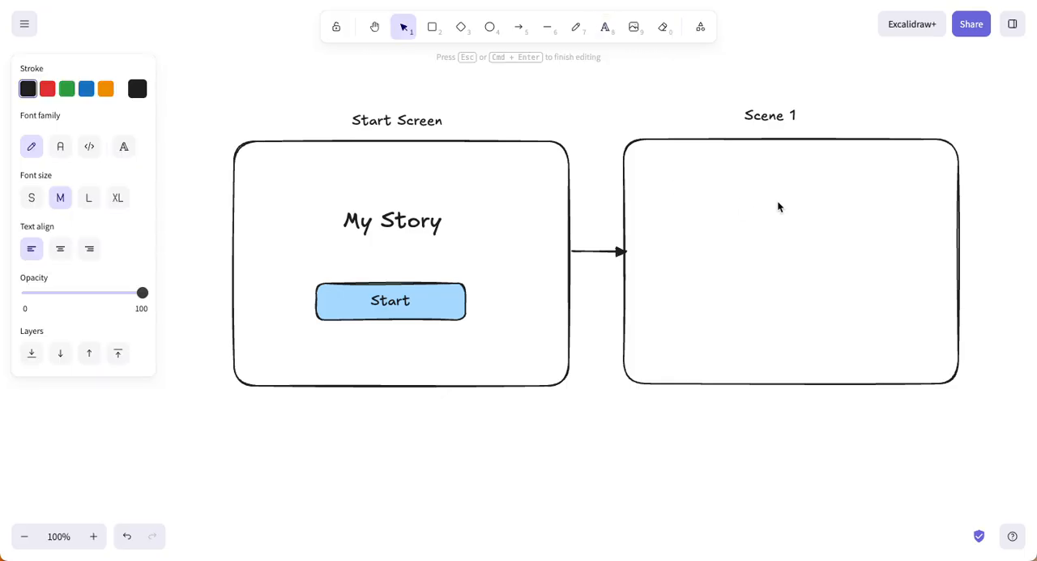
{"action": "type", "text": "A treasure che"}
{"action": "type", "text": "st appears in the"}
{"action": "type", "text": " ar"}
{"action": "type", "text": "room"}
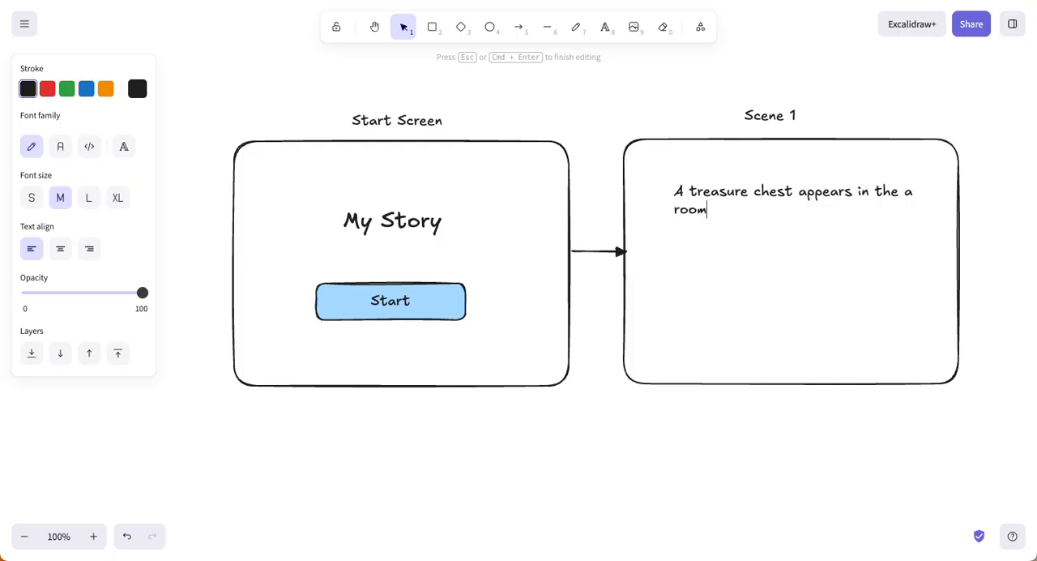
{"action": "type", "text": "."}
Step: Add a second paragraph to the Scene 1 text, after a blank line, reading "The character can move around"
{"action": "key", "text": "Return"}
{"action": "key", "text": "Return"}
{"action": "type", "text": "The character can move around"}
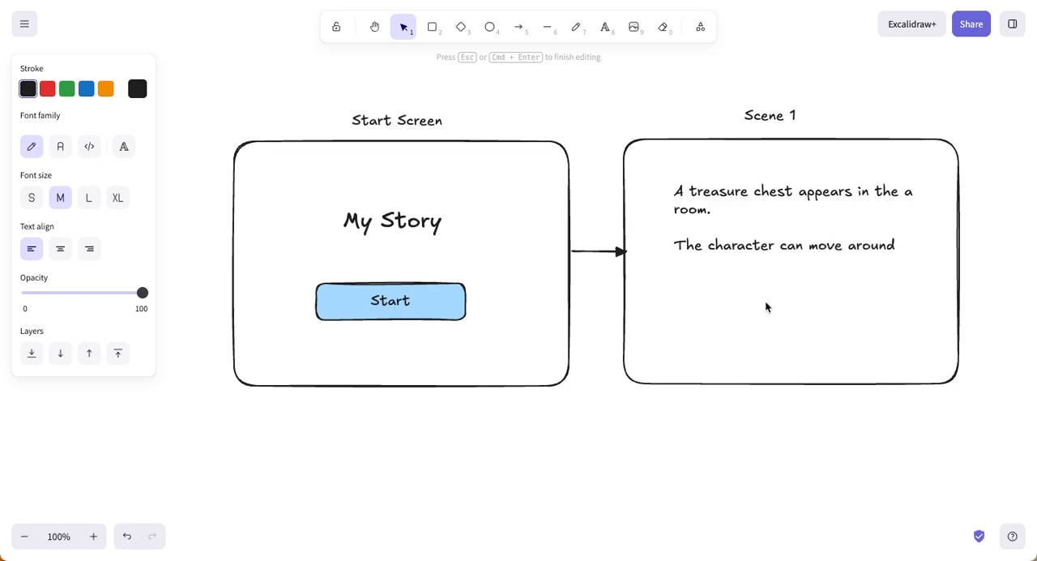
{"action": "left_click", "coordinate": [745, 421]}
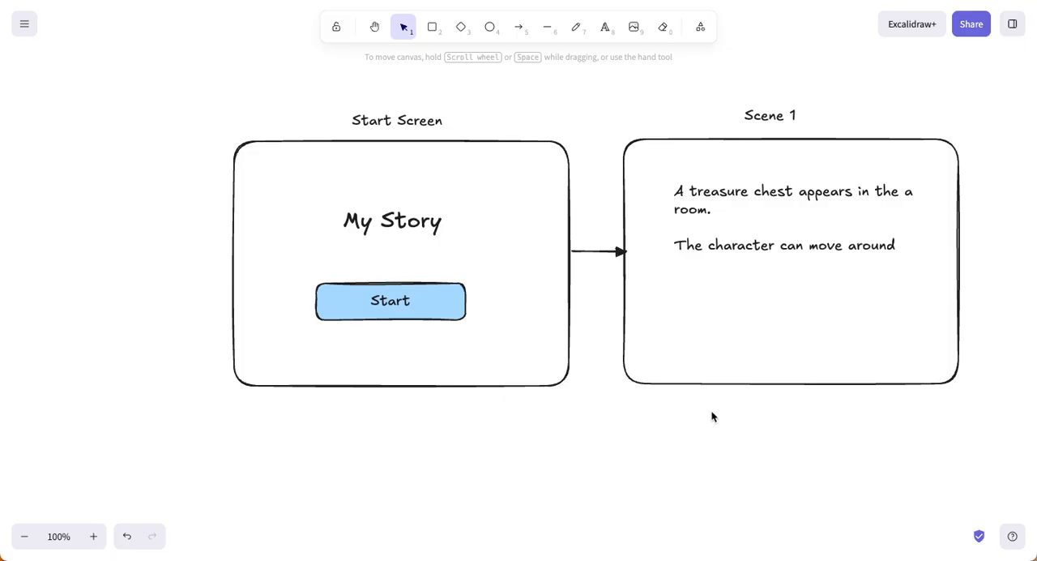
Step: Draw a very narrow, upright diamond in the lower part of the Scene 1 frame, below the text
{"action": "left_click", "coordinate": [576, 26]}
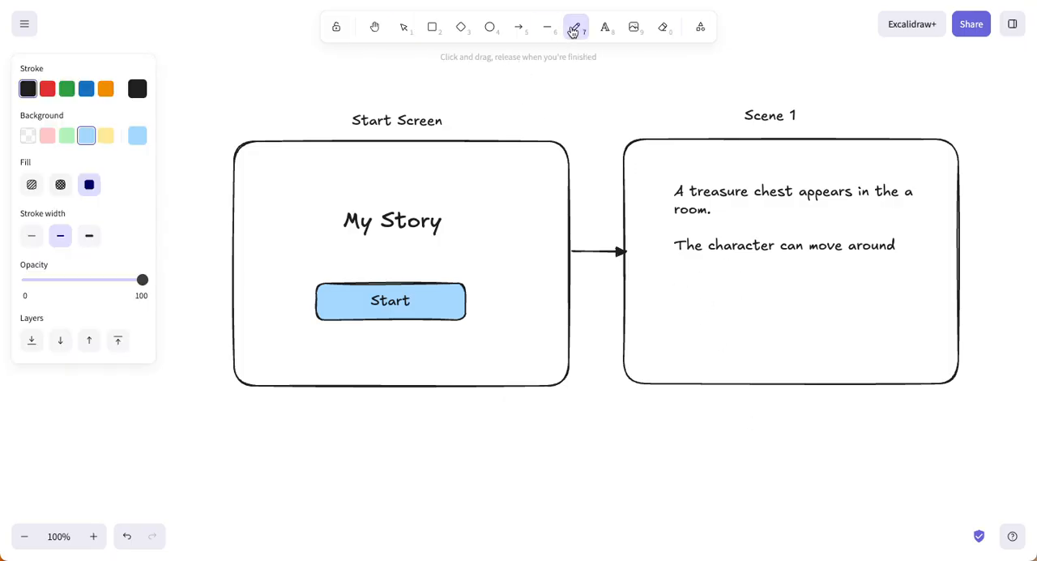
{"action": "key", "text": "d"}
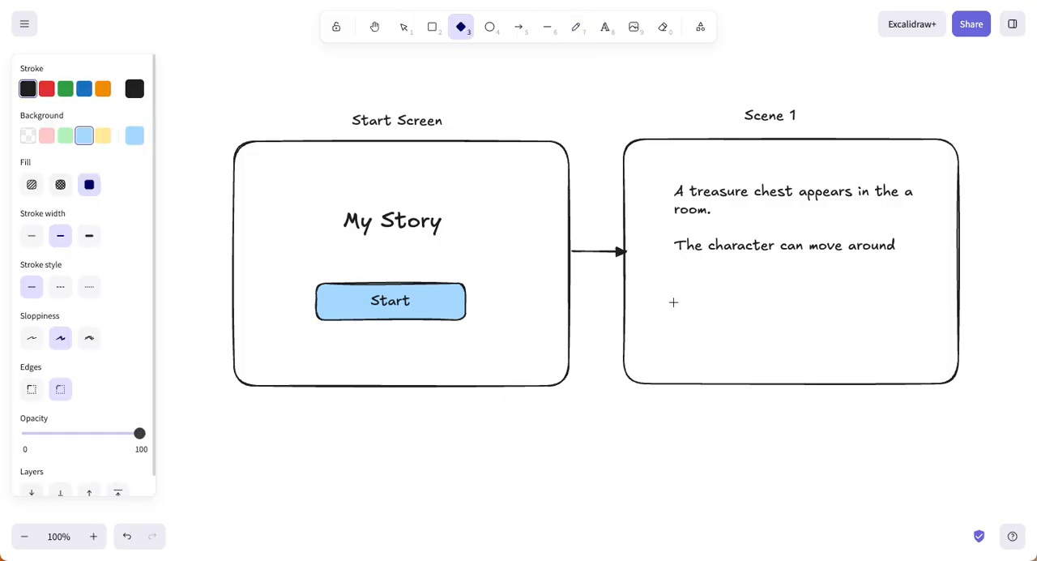
{"action": "left_click_drag", "start_coordinate": [673, 304], "coordinate": [673, 336]}
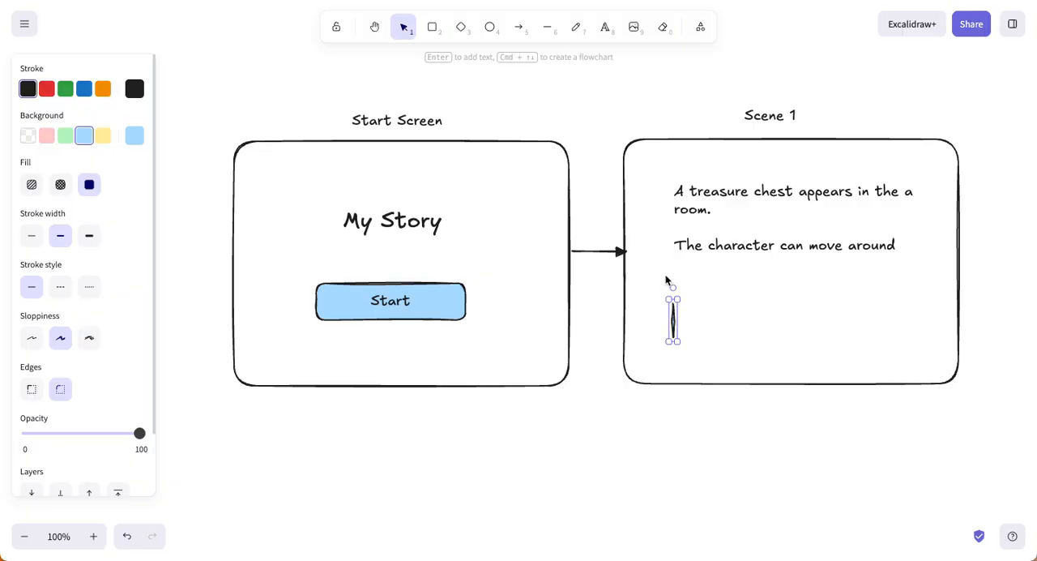
Step: Sketch a small treasure chest freehand with the thin stroke width, beside the narrow diamond in the Scene 1 frame
{"action": "key", "text": "p"}
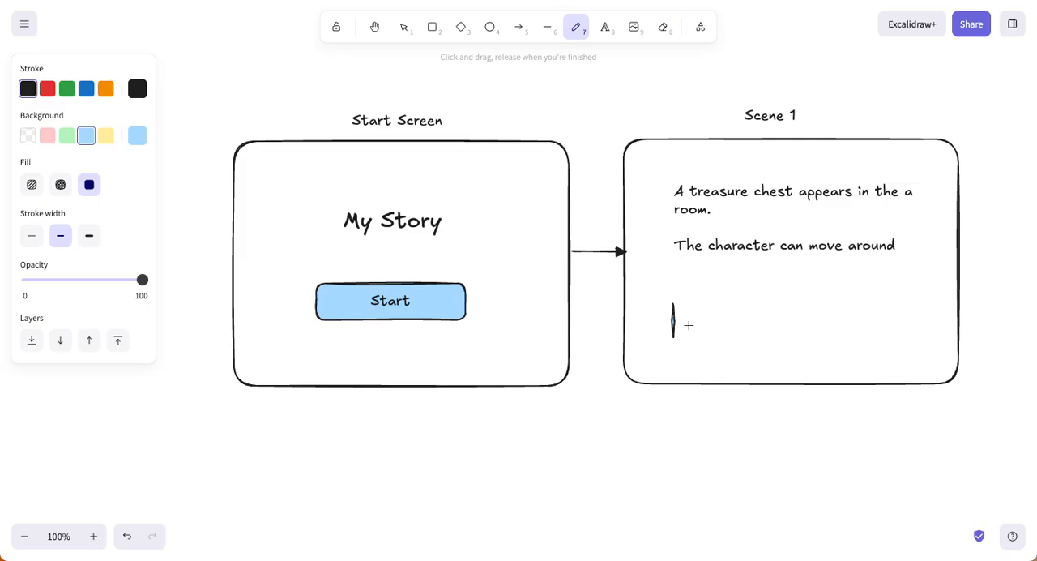
{"action": "mouse_move", "coordinate": [684, 332]}
{"action": "left_mouse_down"}
{"action": "mouse_move", "coordinate": [687, 302]}
{"action": "mouse_move", "coordinate": [726, 301]}
{"action": "left_mouse_up"}
{"action": "key", "text": "ctrl+z"}
{"action": "left_click", "coordinate": [31, 235]}
{"action": "mouse_move", "coordinate": [686, 333]}
{"action": "left_mouse_down"}
{"action": "mouse_move", "coordinate": [733, 303]}
{"action": "mouse_move", "coordinate": [739, 328]}
{"action": "mouse_move", "coordinate": [687, 333]}
{"action": "mouse_move", "coordinate": [688, 320]}
{"action": "mouse_move", "coordinate": [734, 319]}
{"action": "left_mouse_up"}
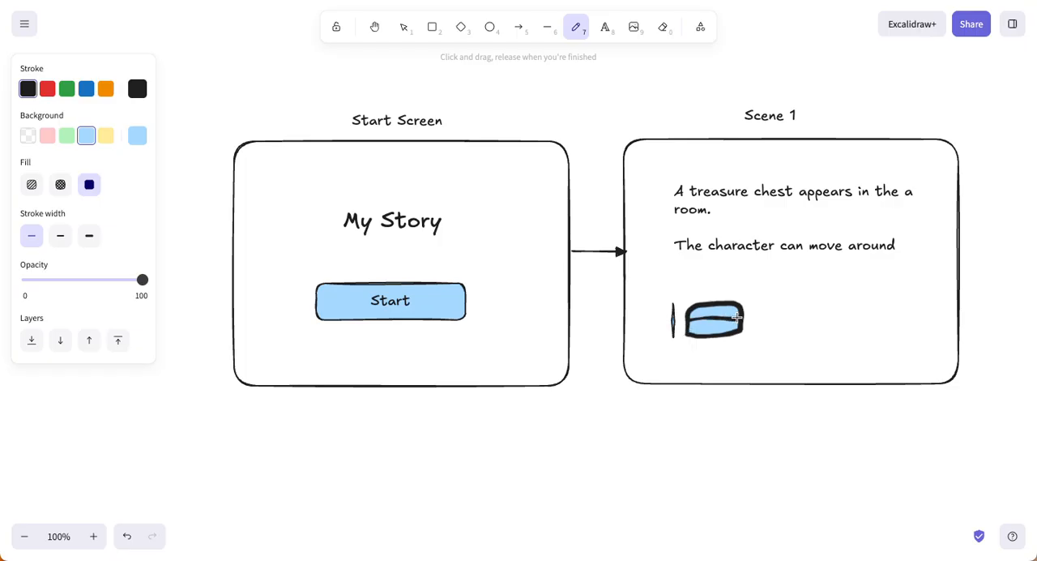
Step: Change the treasure chest sketch's background to the darkest shade of yellow, a strong orange
{"action": "left_click", "coordinate": [29, 136]}
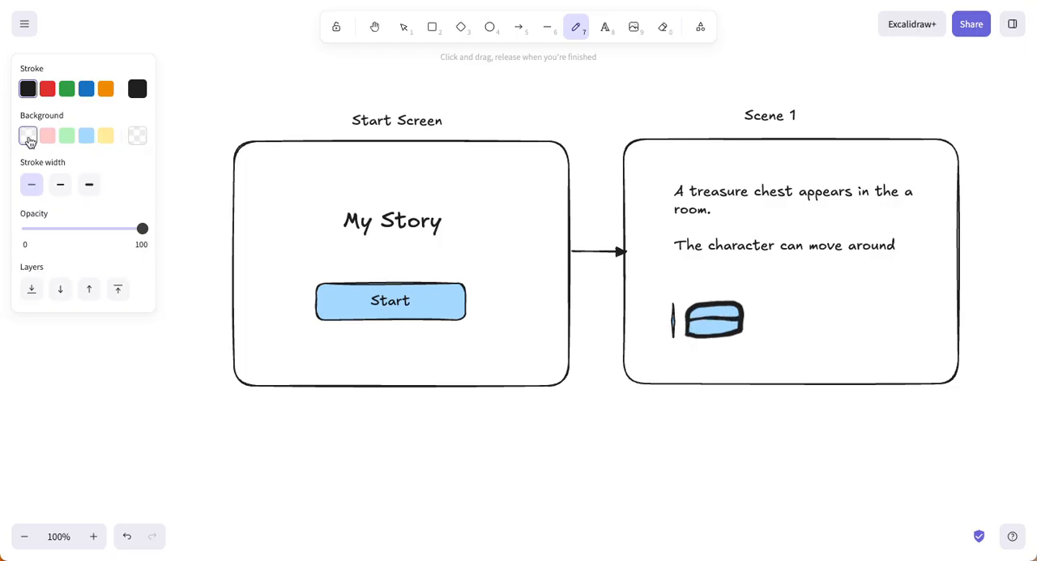
{"action": "key", "text": "Escape"}
{"action": "left_click", "coordinate": [737, 321]}
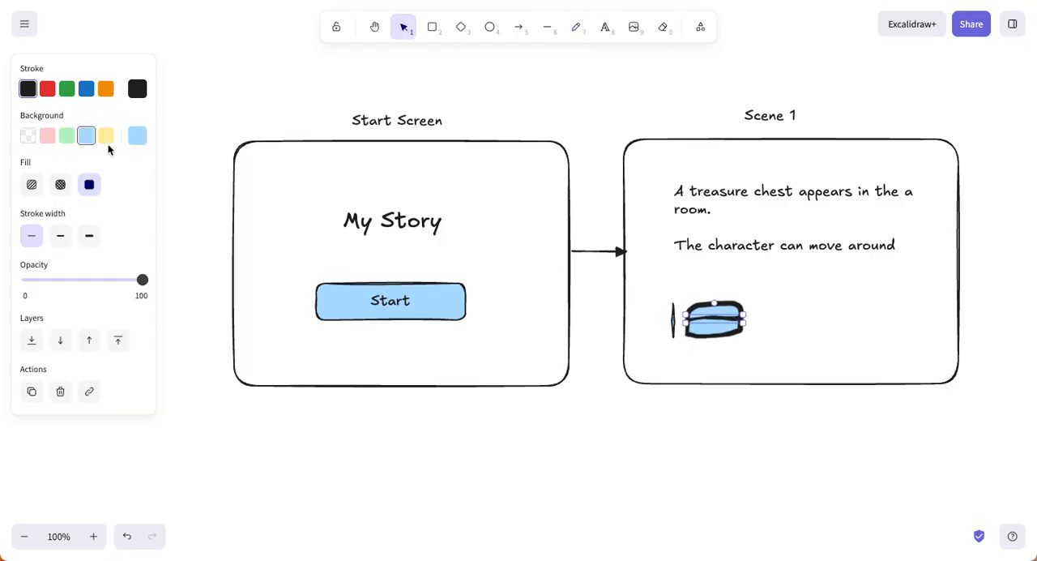
{"action": "left_click", "coordinate": [701, 333]}
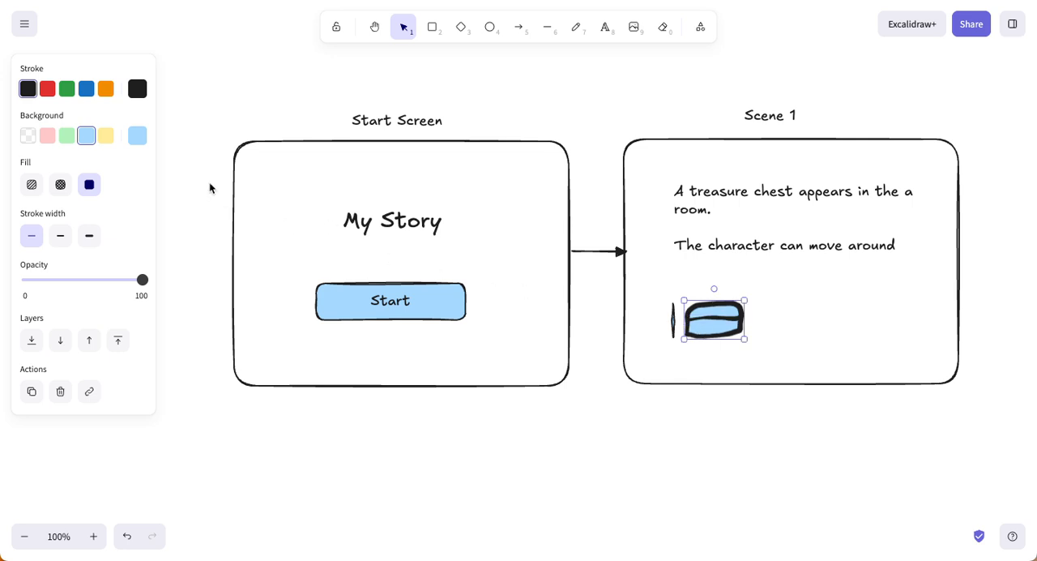
{"action": "left_click", "coordinate": [137, 135]}
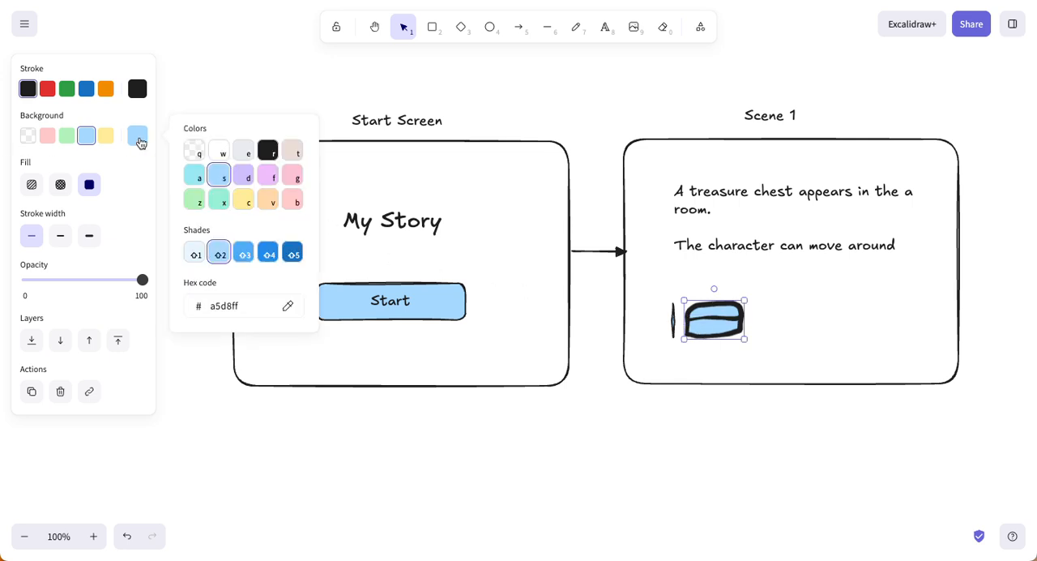
{"action": "left_click", "coordinate": [268, 202]}
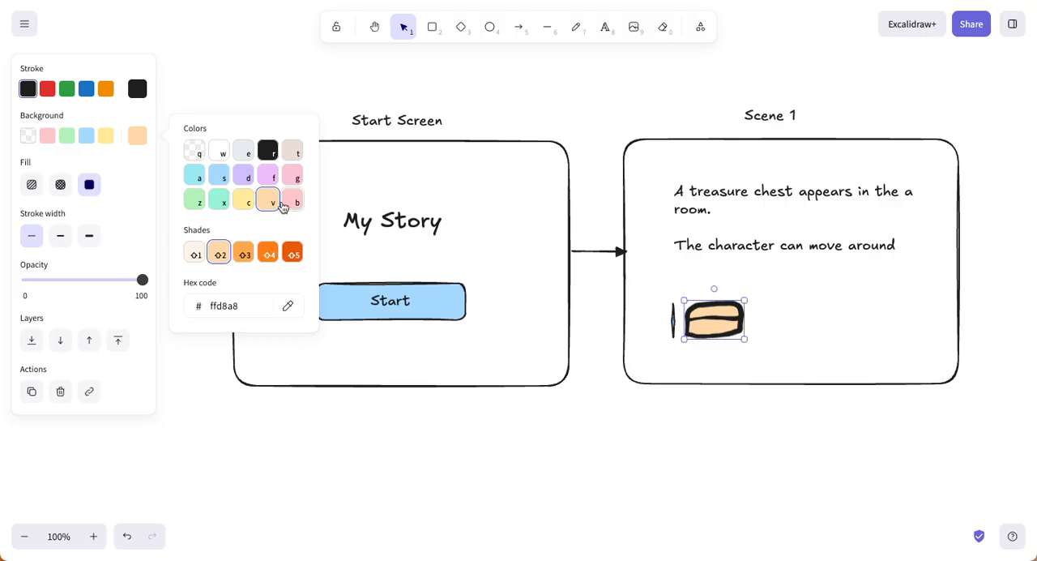
{"action": "left_click", "coordinate": [243, 203]}
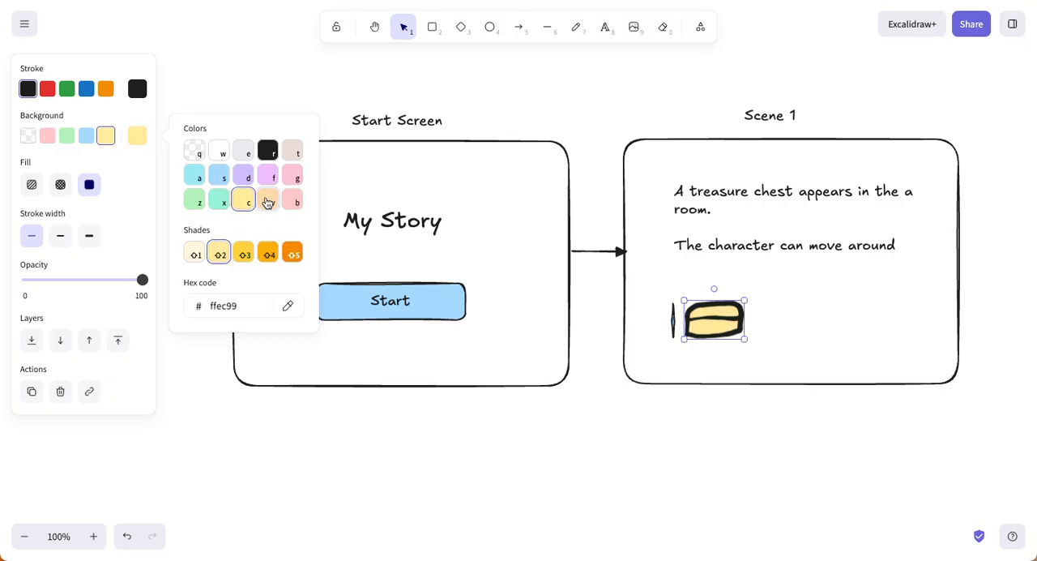
{"action": "left_click", "coordinate": [292, 253]}
{"action": "left_click", "coordinate": [754, 365]}
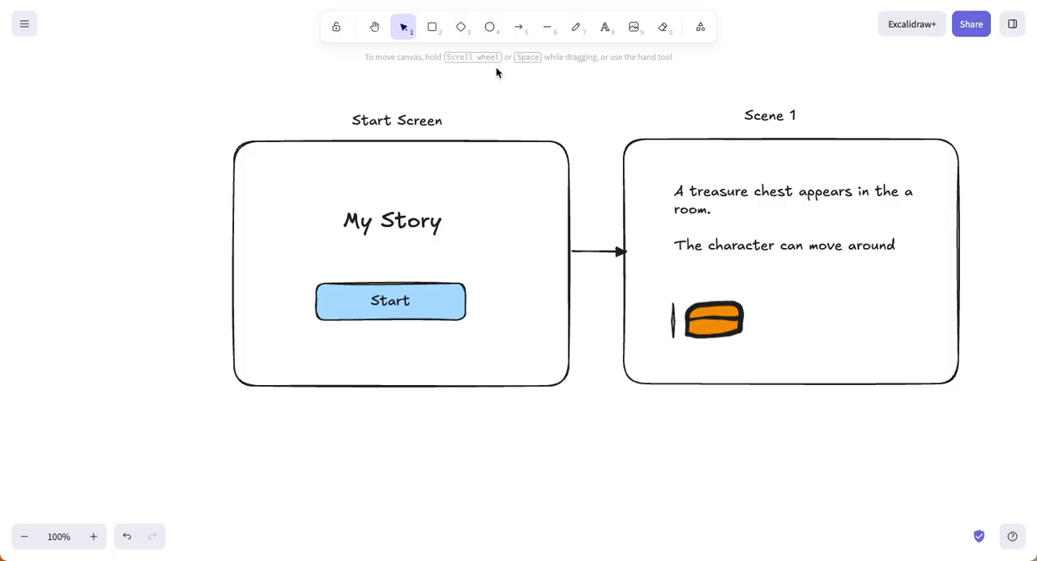
Step: Add text beside the treasure chest in the Scene 1 frame reading "1. Try to break it open"
{"action": "left_click", "coordinate": [605, 29]}
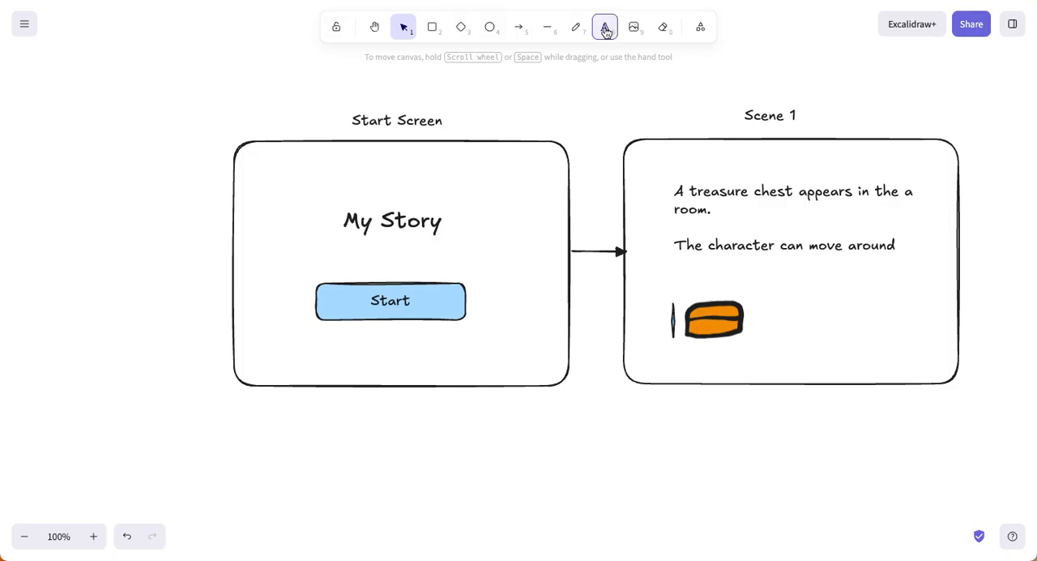
{"action": "left_click", "coordinate": [771, 302]}
{"action": "type", "text": "1"}
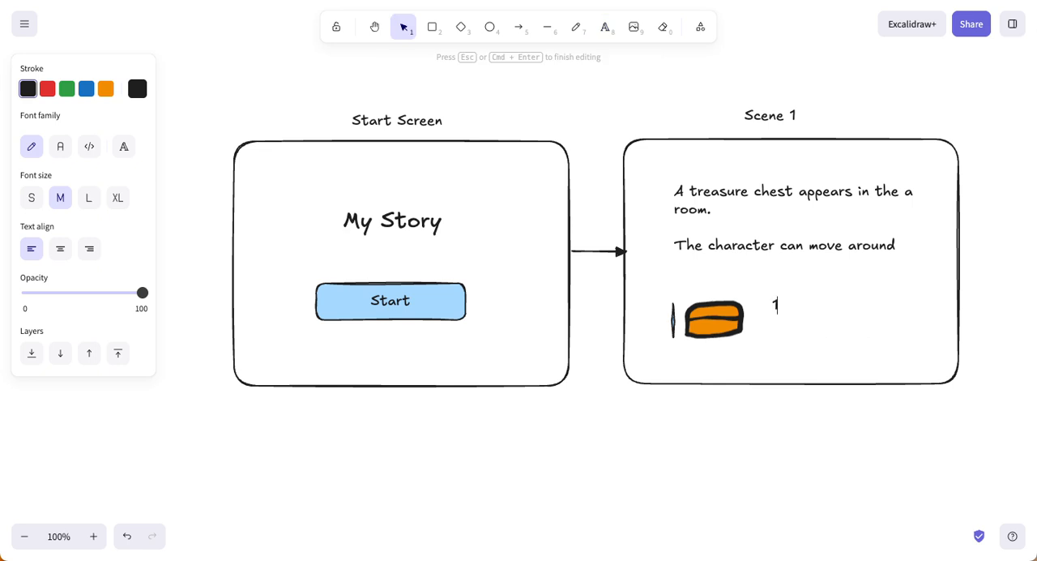
{"action": "type", "text": ":"}
{"action": "key", "text": "BackSpace"}
{"action": "type", "text": "."}
{"action": "type", "text": " Break it"}
{"action": "key", "text": "BackSpace"}
{"action": "key", "text": "BackSpace"}
{"action": "key", "text": "BackSpace"}
{"action": "key", "text": "BackSpace"}
{"action": "key", "text": "BackSpace"}
{"action": "key", "text": "BackSpace"}
{"action": "key", "text": "BackSpace"}
{"action": "key", "text": "BackSpace"}
{"action": "type", "text": "Try to break"}
{"action": "key", "text": "BackSpace"}
{"action": "key", "text": "BackSpace"}
Step: Add a second line to the option text beside the chest reading "2. Look for key"
{"action": "key", "text": "BackSpace"}
{"action": "type", "text": "eak it open"}
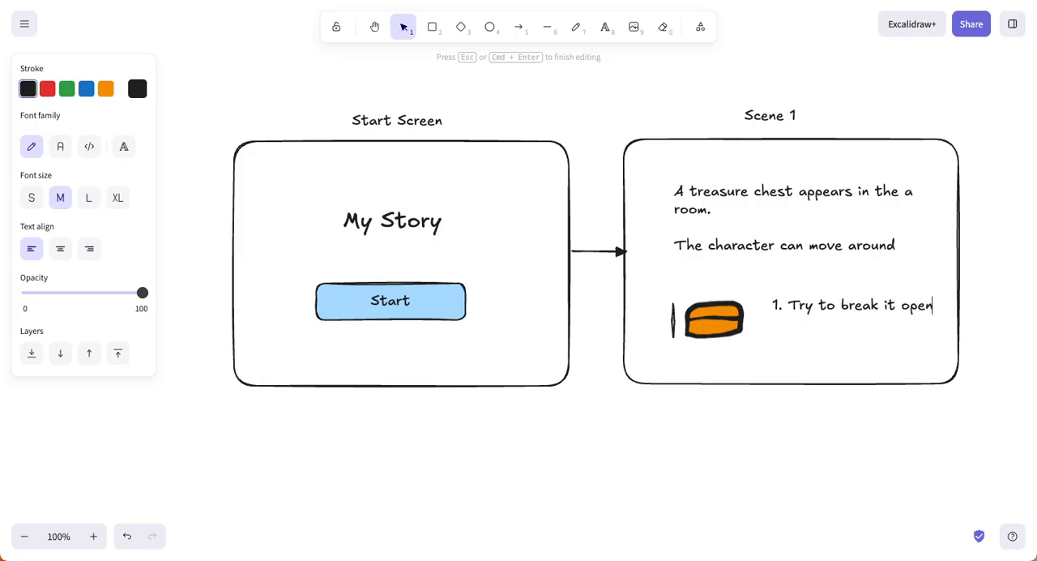
{"action": "key", "text": "Return"}
{"action": "type", "text": "2. Look for akey"}
{"action": "key", "text": "BackSpace"}
{"action": "key", "text": "BackSpace"}
{"action": "key", "text": "BackSpace"}
{"action": "key", "text": "BackSpace"}
{"action": "type", "text": "key"}
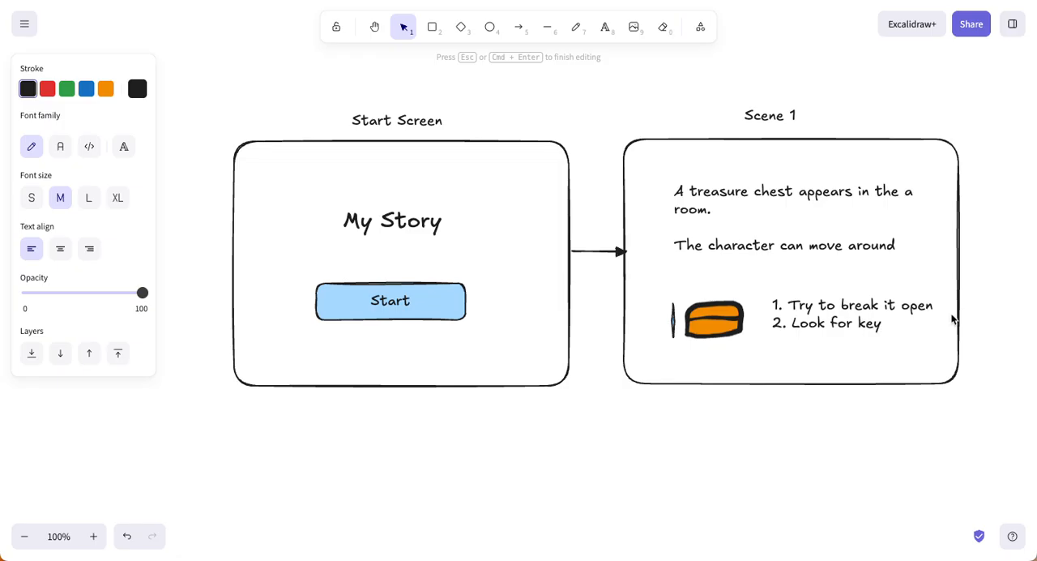
{"action": "left_click", "coordinate": [968, 341]}
Step: Duplicate the Scene 1 frame and place the empty copy beside it, level with the original and separated by a gap
{"action": "left_click_drag", "start_coordinate": [968, 341], "coordinate": [762, 316]}
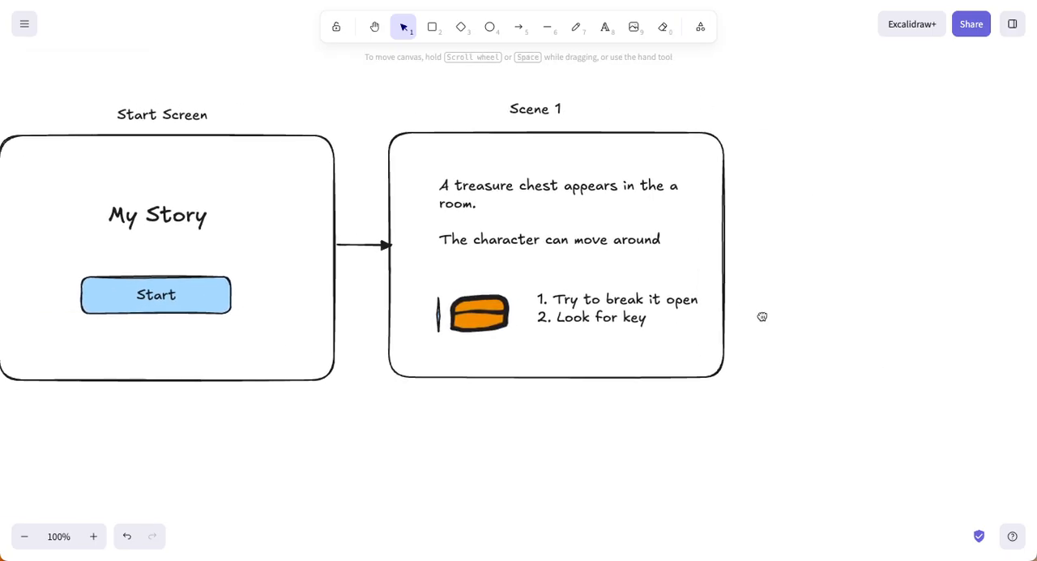
{"action": "left_click", "coordinate": [374, 27]}
{"action": "left_click_drag", "start_coordinate": [829, 241], "coordinate": [688, 245]}
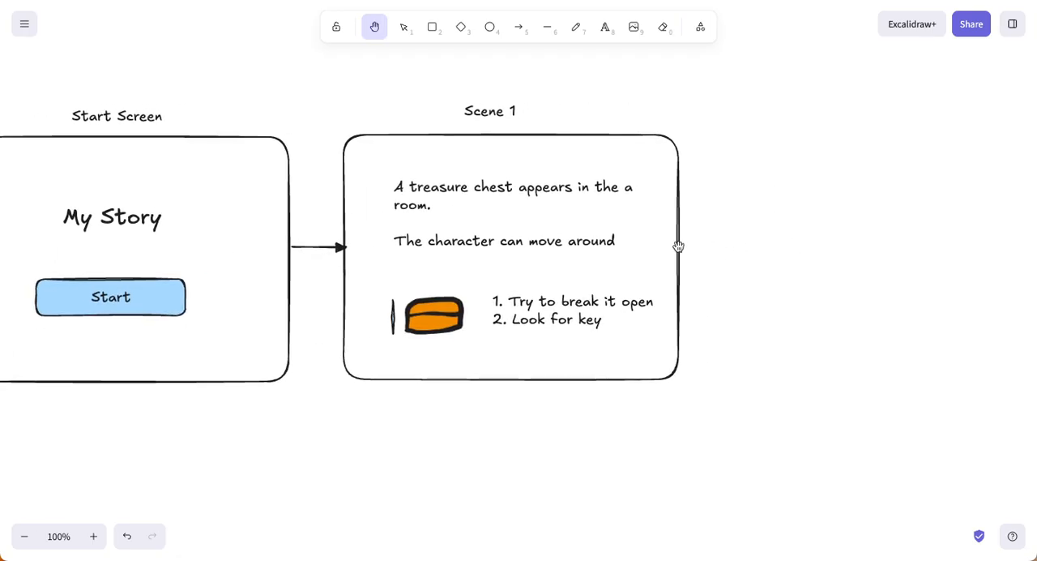
{"action": "left_click", "coordinate": [404, 29]}
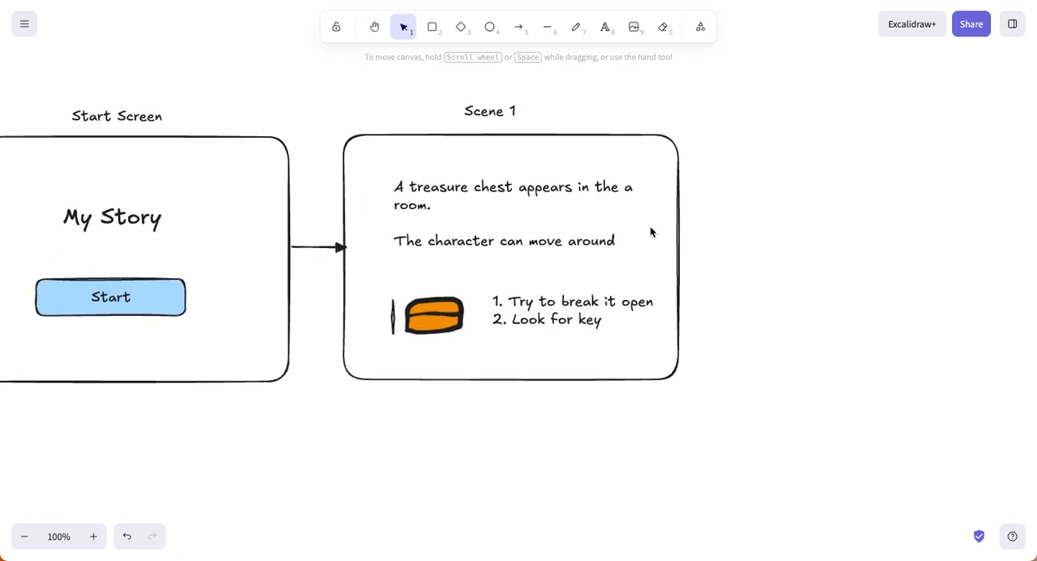
{"action": "left_click", "coordinate": [677, 223]}
{"action": "key", "text": "ctrl+c"}
{"action": "key", "text": "ctrl+v"}
{"action": "left_click_drag", "start_coordinate": [686, 213], "coordinate": [909, 247]}
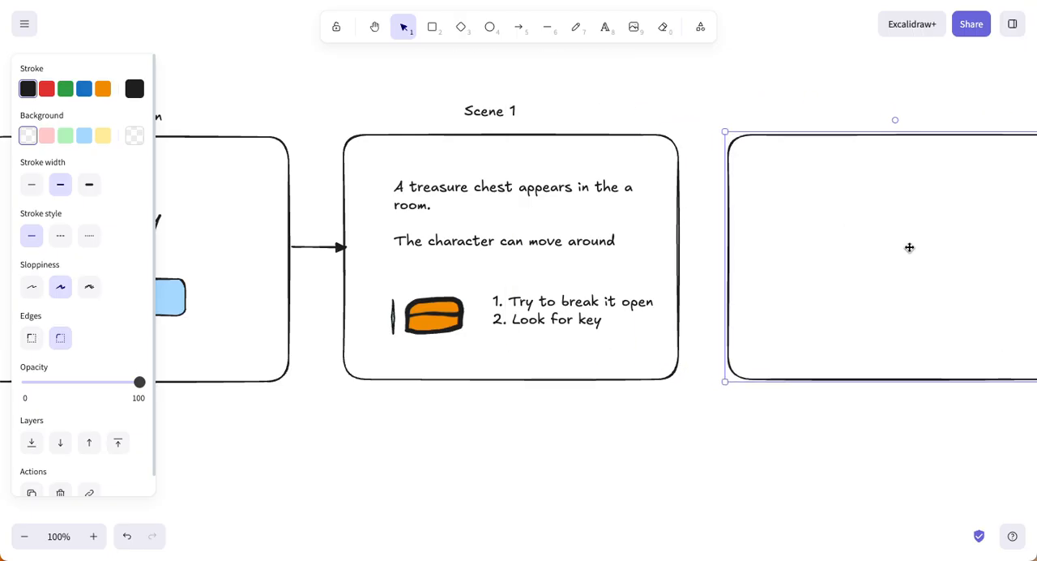
Step: Duplicate the "Scene 1" label above the third frame and change the copy's text to "Scene 2"
{"action": "left_click", "coordinate": [492, 114]}
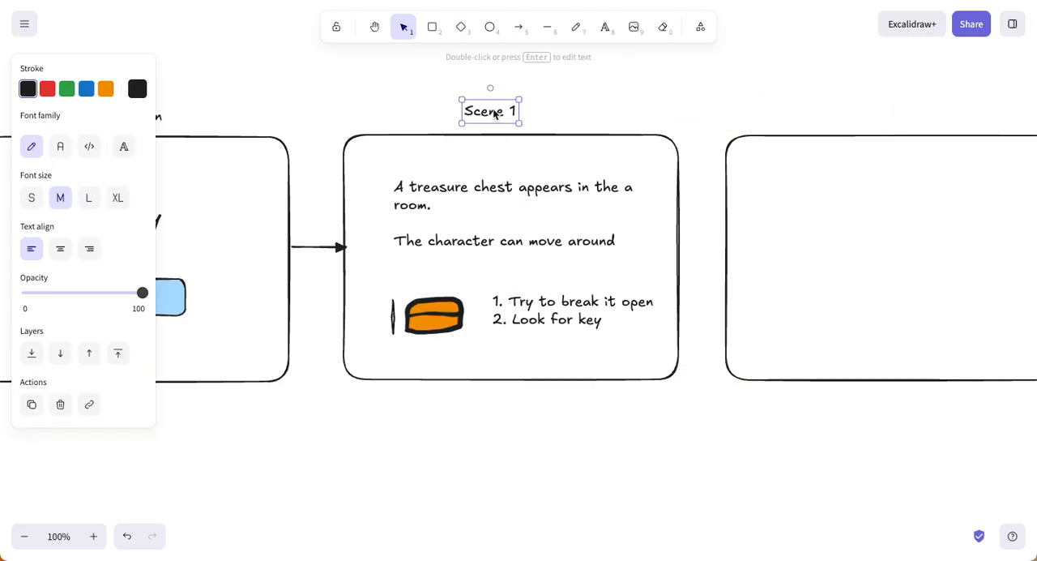
{"action": "key", "text": "ctrl+c"}
{"action": "key", "text": "ctrl+v"}
{"action": "left_click_drag", "start_coordinate": [495, 113], "coordinate": [925, 112]}
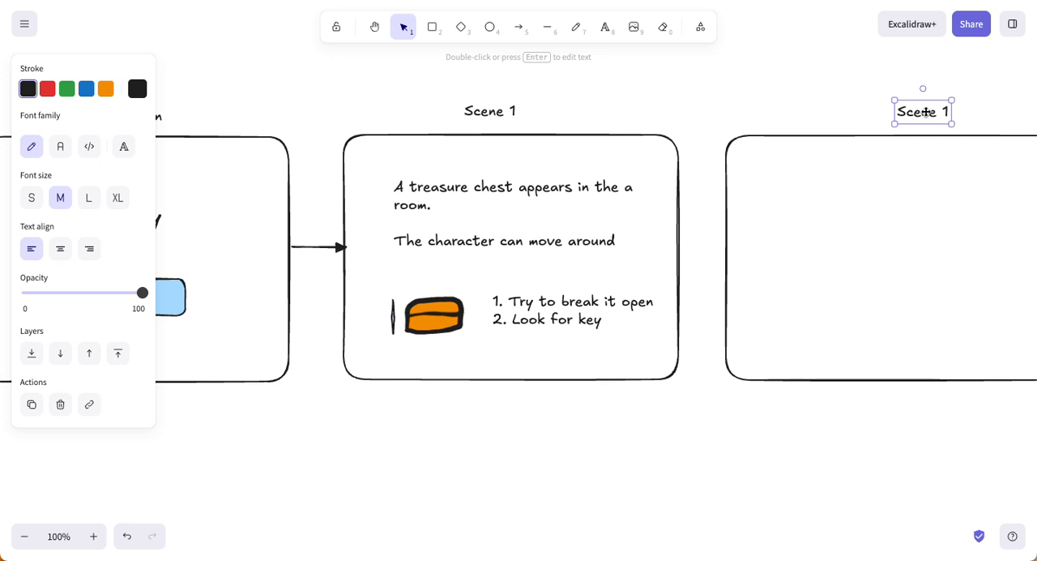
{"action": "double_click", "coordinate": [925, 112]}
{"action": "key", "text": "Right"}
{"action": "key", "text": "BackSpace"}
{"action": "type", "text": "2"}
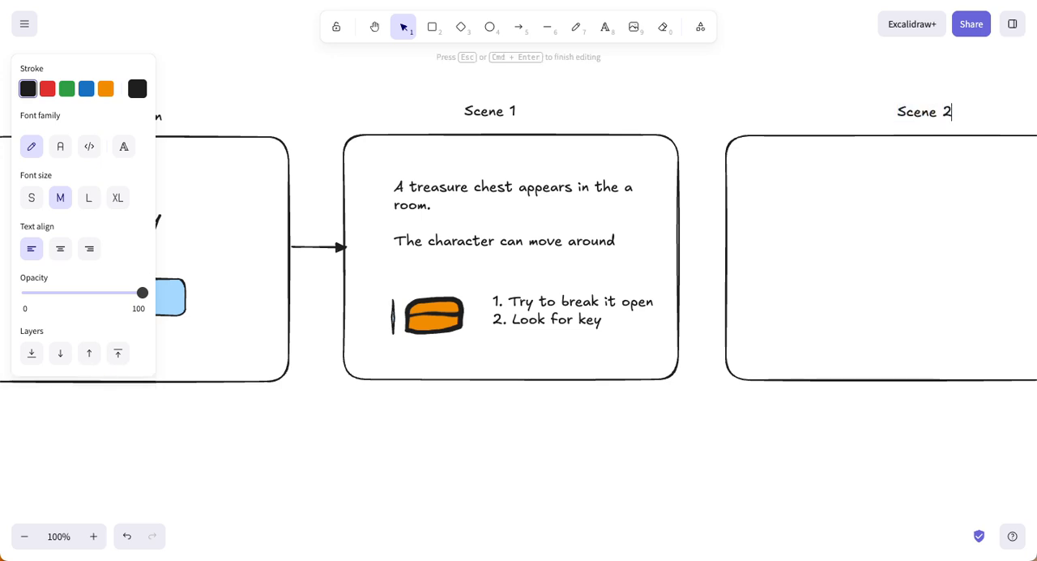
{"action": "left_click", "coordinate": [843, 384]}
Step: Move the "Scene 2" label slightly so it sits closer to the centre above its frame
{"action": "left_click_drag", "start_coordinate": [839, 394], "coordinate": [634, 390]}
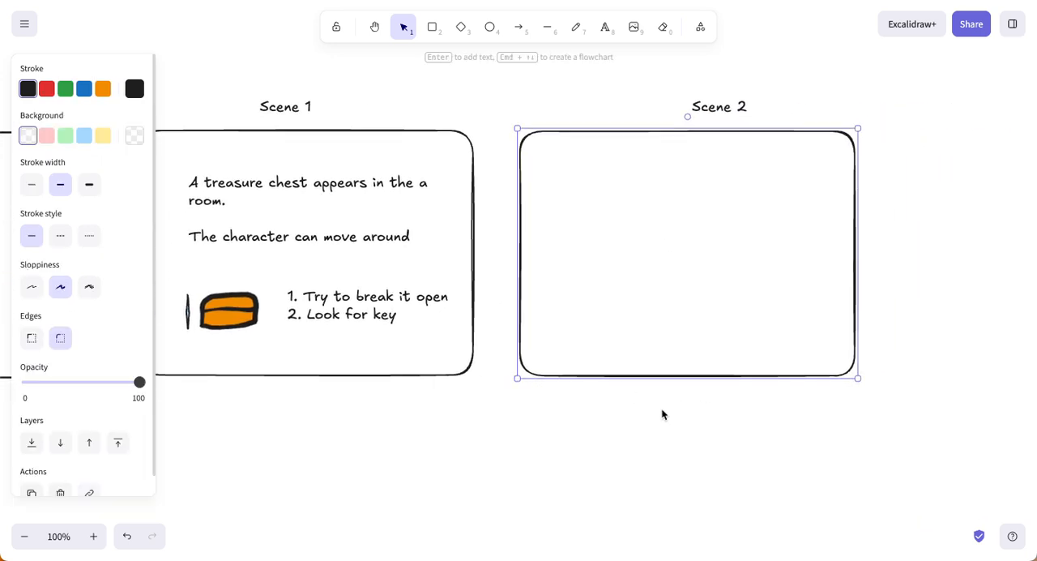
{"action": "left_click", "coordinate": [662, 411]}
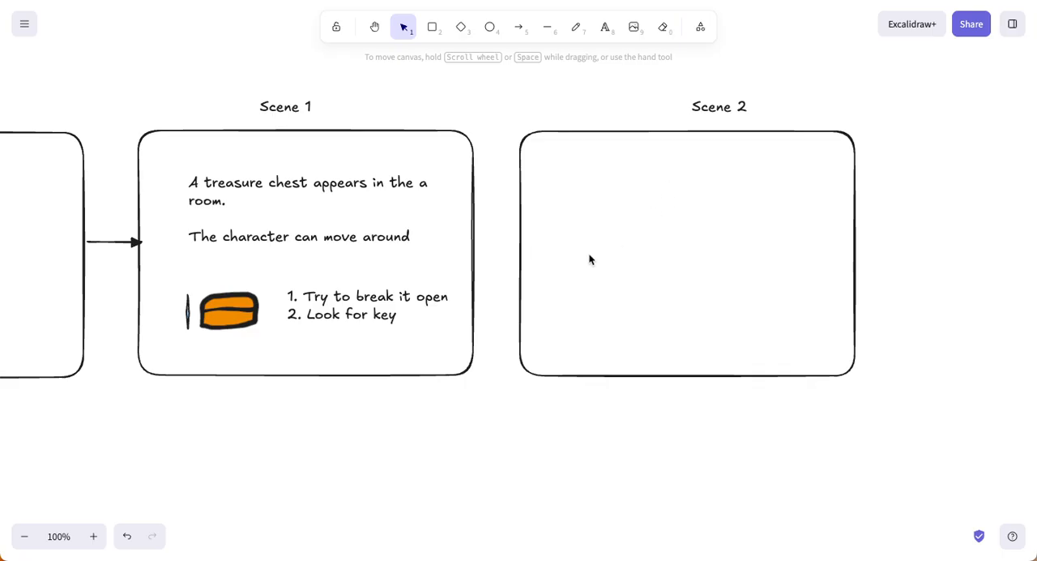
{"action": "left_click", "coordinate": [735, 106]}
{"action": "left_click_drag", "start_coordinate": [735, 106], "coordinate": [720, 106]}
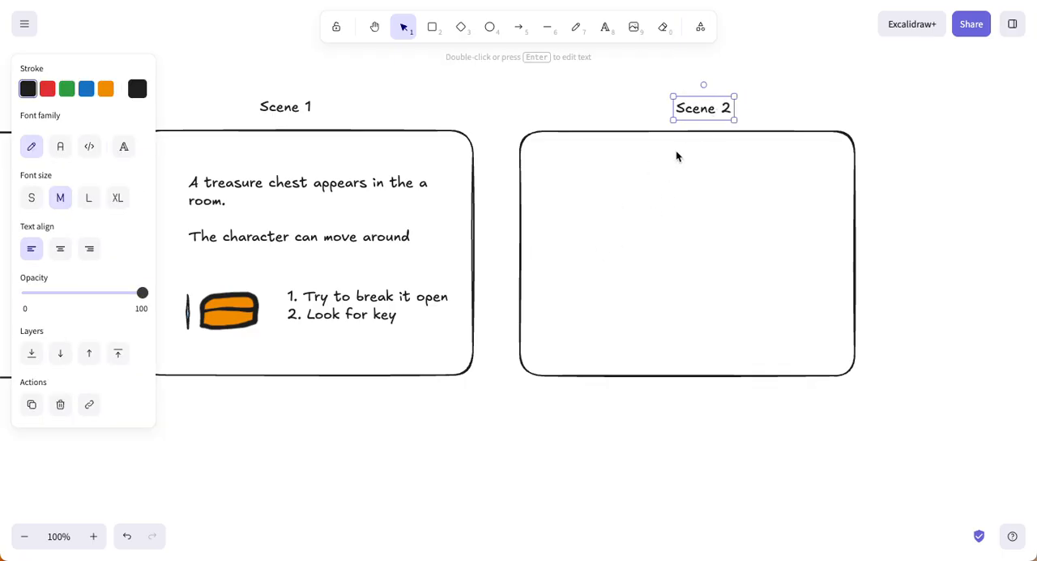